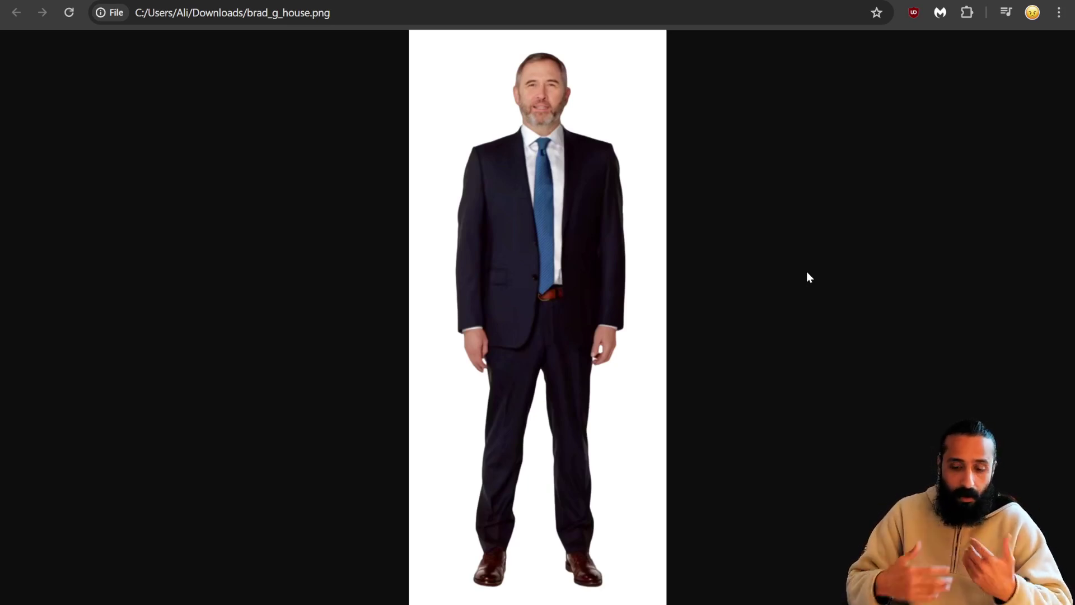
Compare brad_g_house.png with vb2.png, then bring up the XRP tweet's stage video
{"action": "key", "text": "ctrl+Tab"}
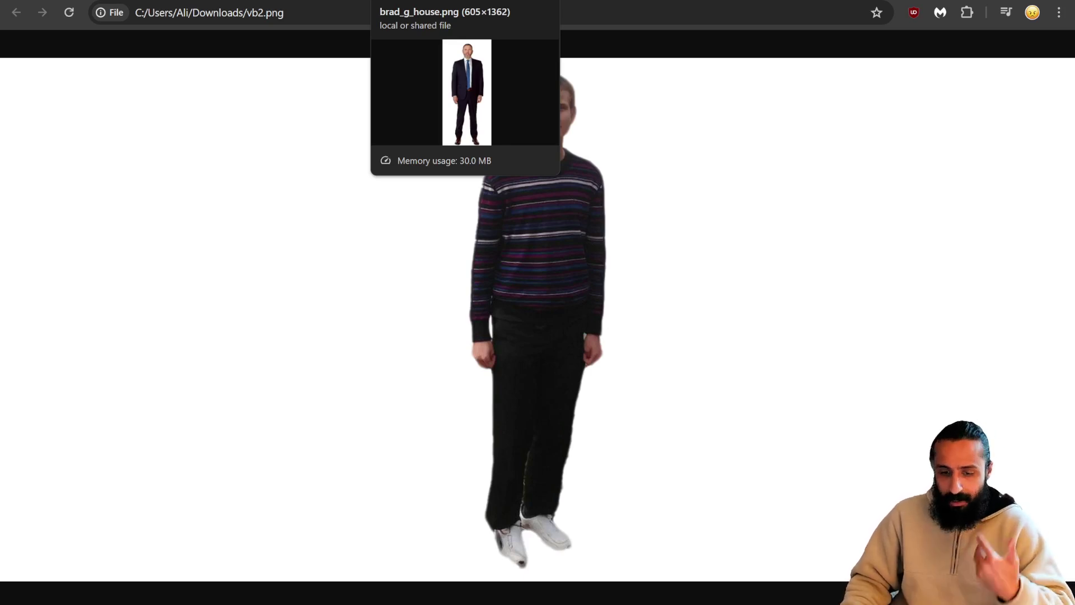
{"action": "key", "text": "ctrl+shift+Tab"}
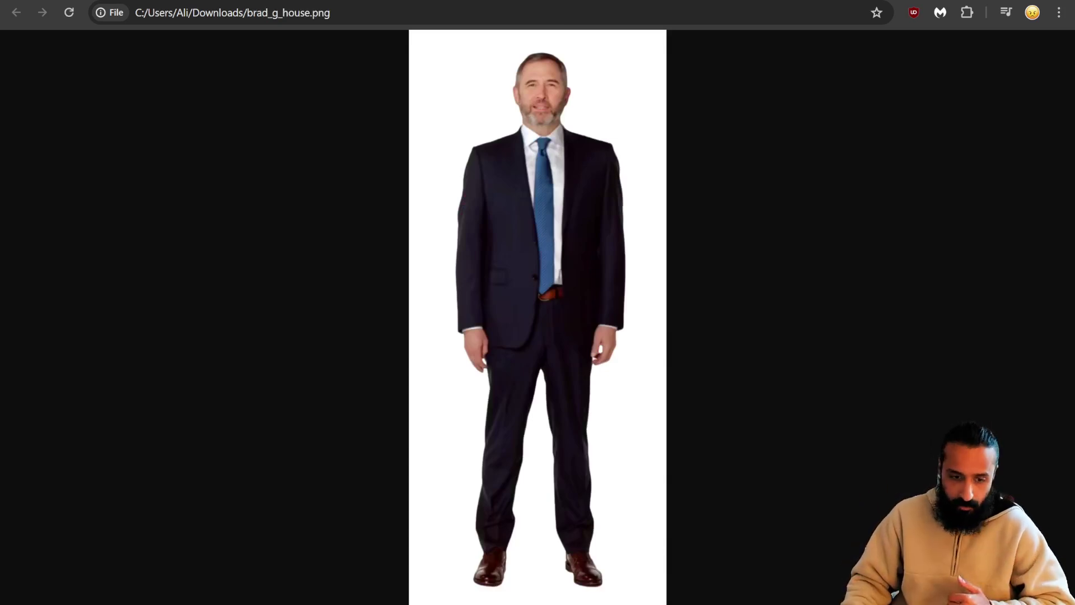
{"action": "key", "text": "ctrl+Tab"}
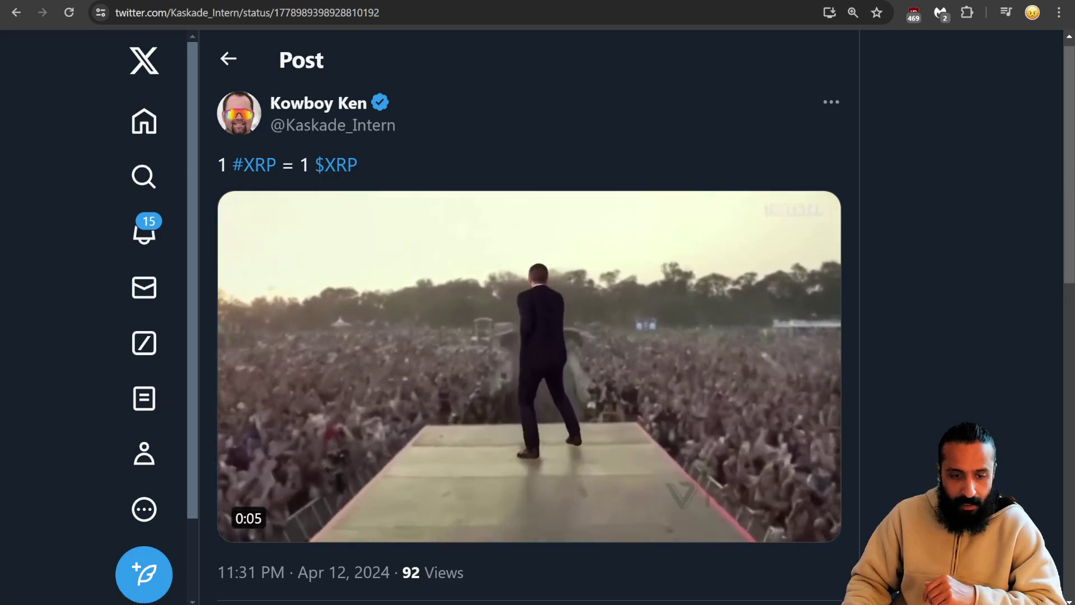
View the 'Vitalik presents EIP-69420' tweet video, then switch to the Viggle Discord
{"action": "key", "text": "ctrl+Tab"}
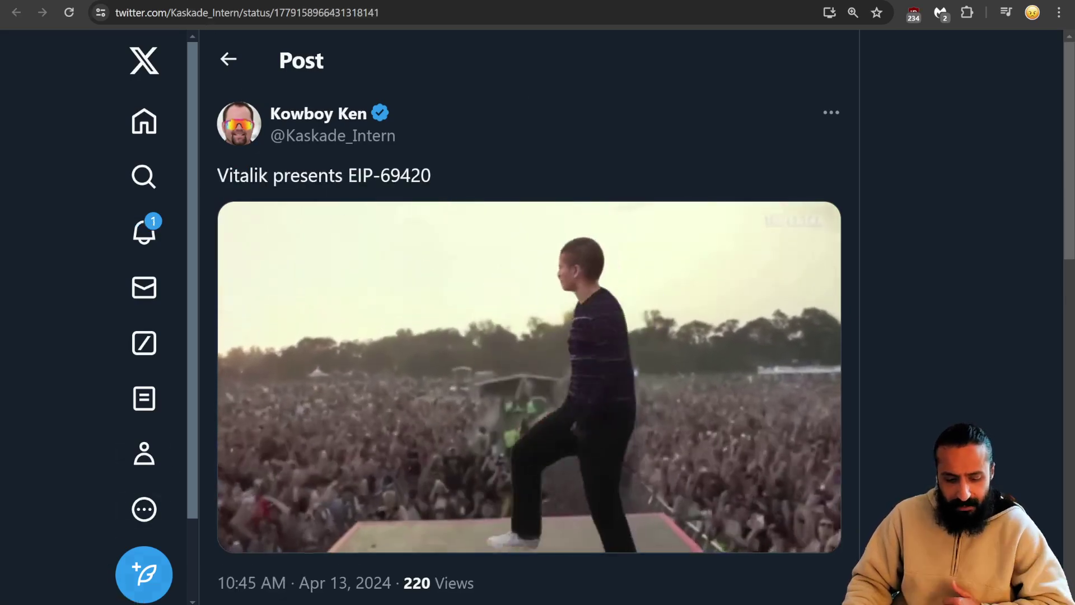
{"action": "key", "text": "alt+Tab"}
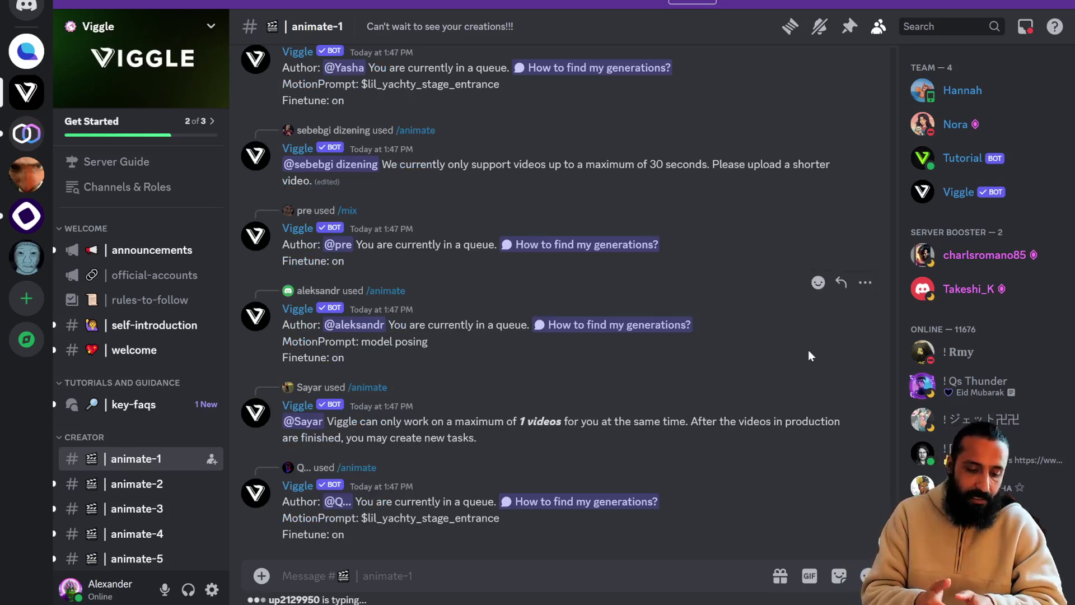
Scroll through the queued /animate jobs in the #animate-1 channel
{"action": "scroll", "coordinate": [194, 504], "scroll_direction": "down", "scroll_amount": 2}
{"action": "scroll", "coordinate": [194, 505], "scroll_direction": "down", "scroll_amount": 4}
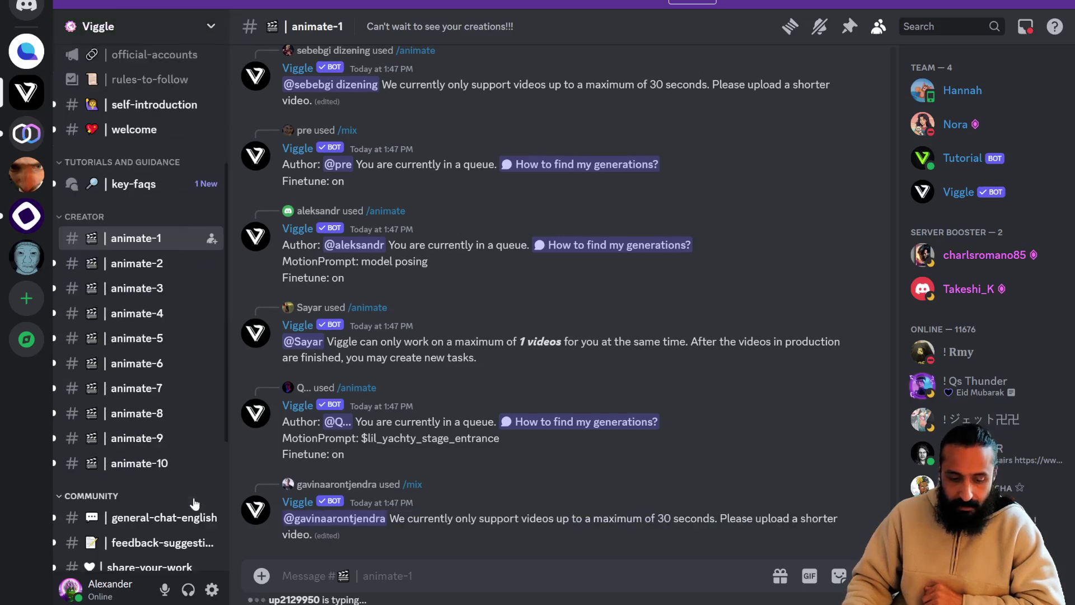
{"action": "mouse_move", "coordinate": [156, 235]}
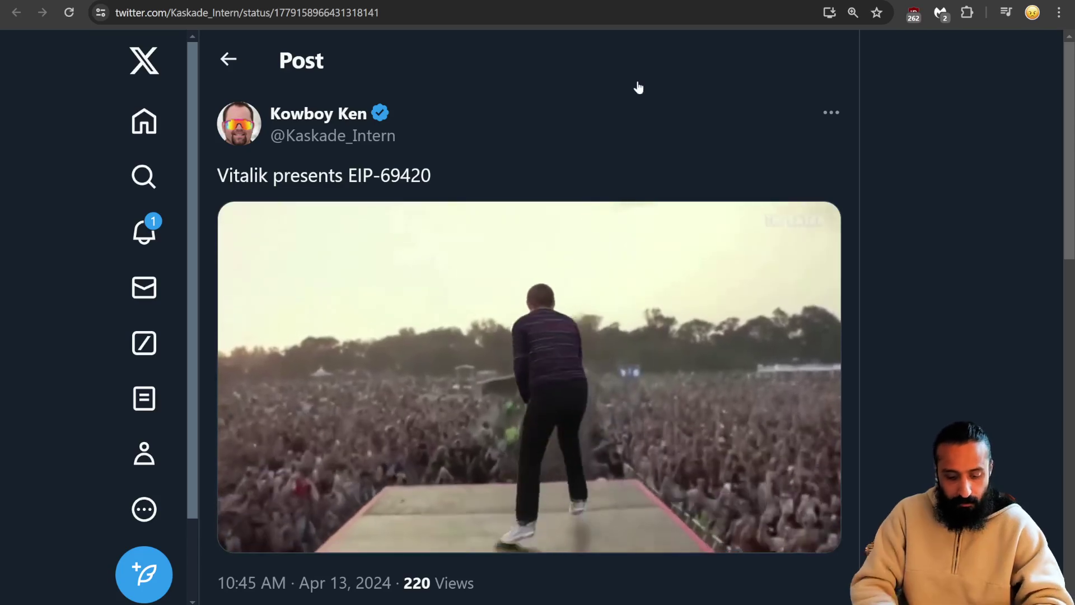
Load viggle.ai in a new tab and go to its Prompt template gallery
{"action": "key", "text": "ctrl+t"}
{"action": "type", "text": "viggle.ai"}
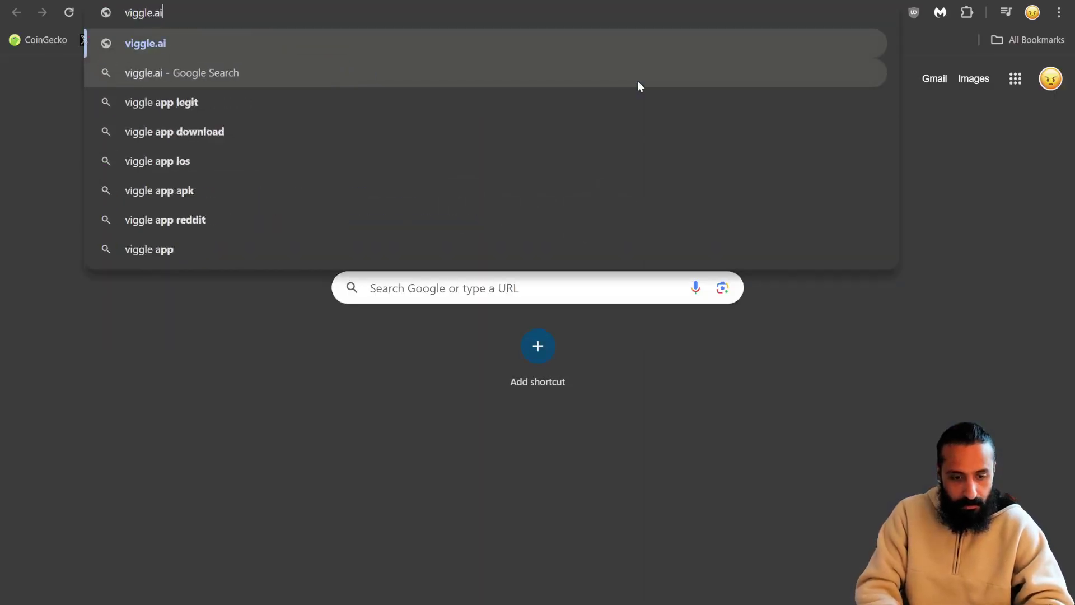
{"action": "key", "text": "Return"}
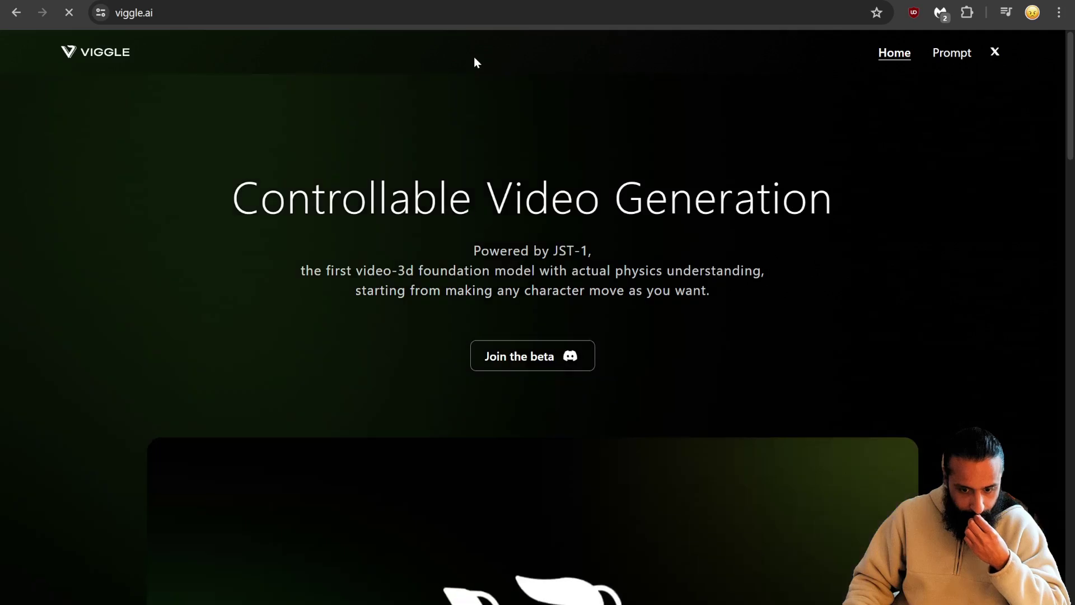
{"action": "left_click", "coordinate": [967, 56]}
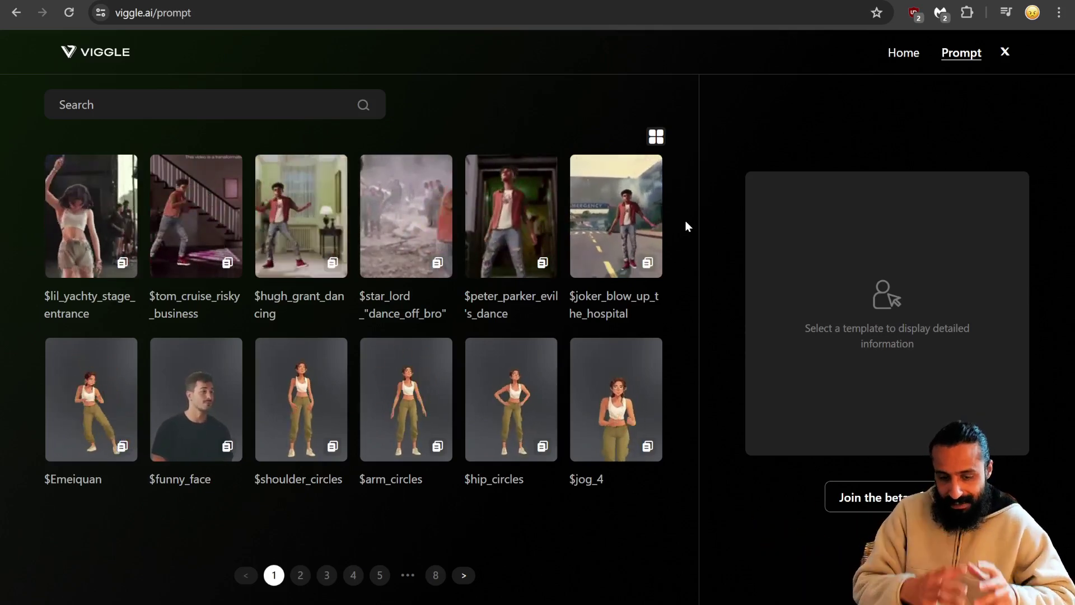
Compare brad_g_house.png, the XRP stage video and Viggle templates, then return to Discord
{"action": "key", "text": "ctrl+Tab"}
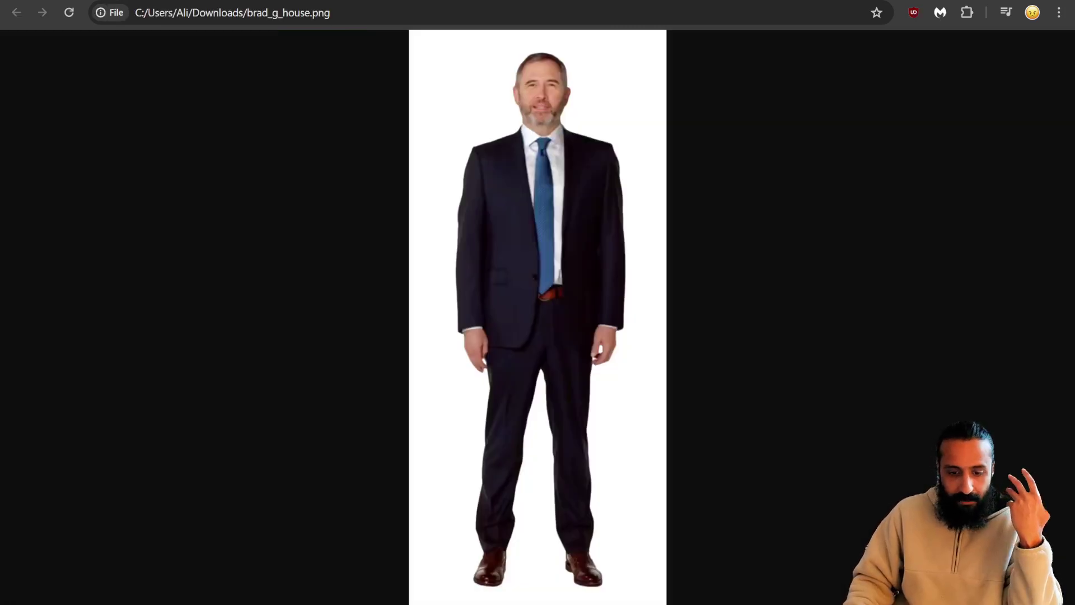
{"action": "key", "text": "ctrl+Tab"}
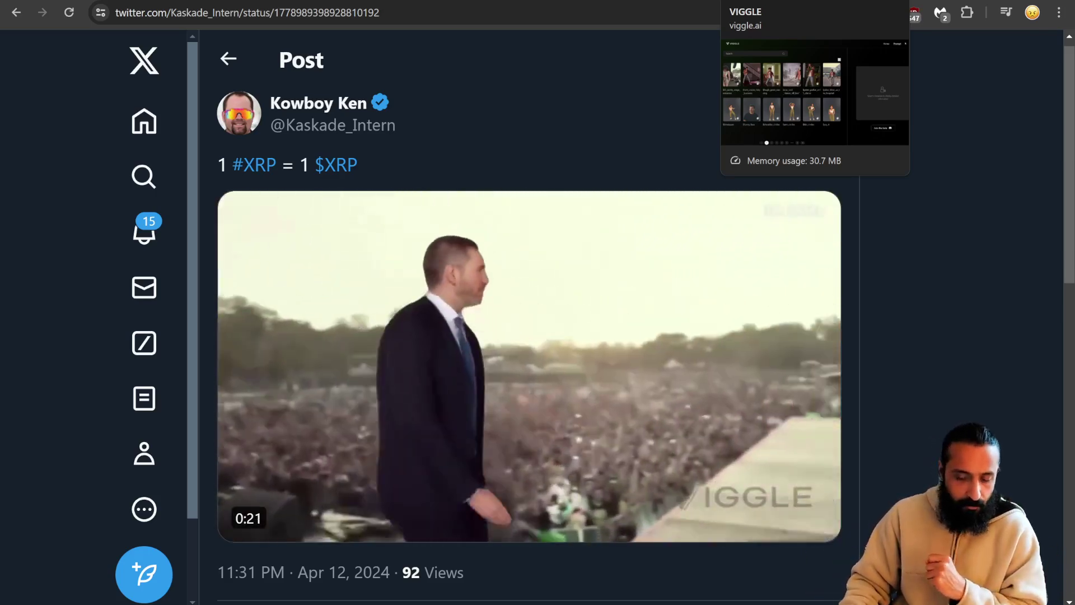
{"action": "left_click", "coordinate": [773, 0]}
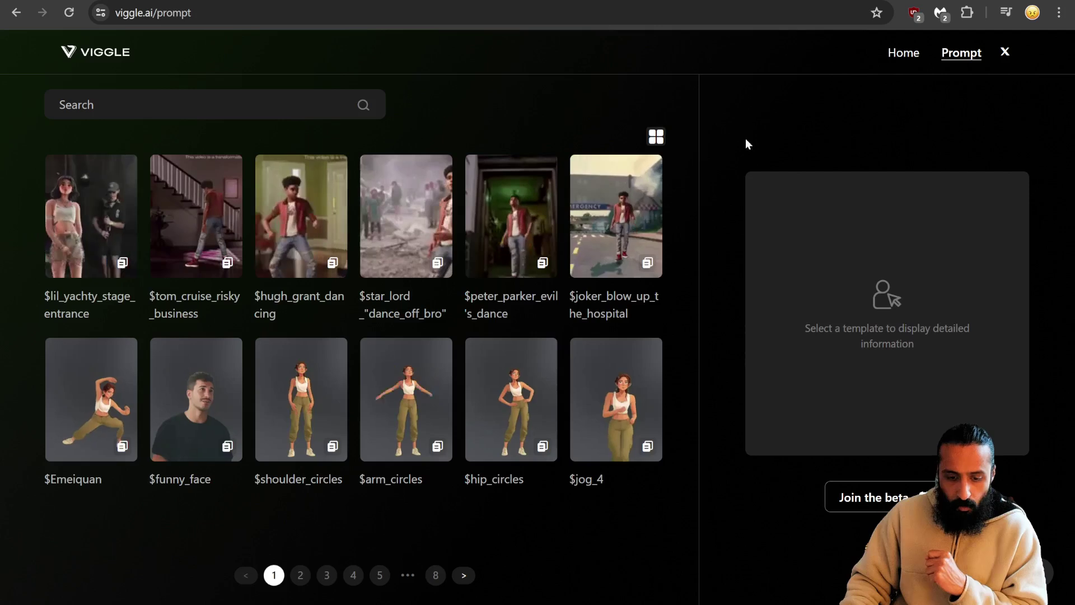
{"action": "left_click", "coordinate": [495, 0]}
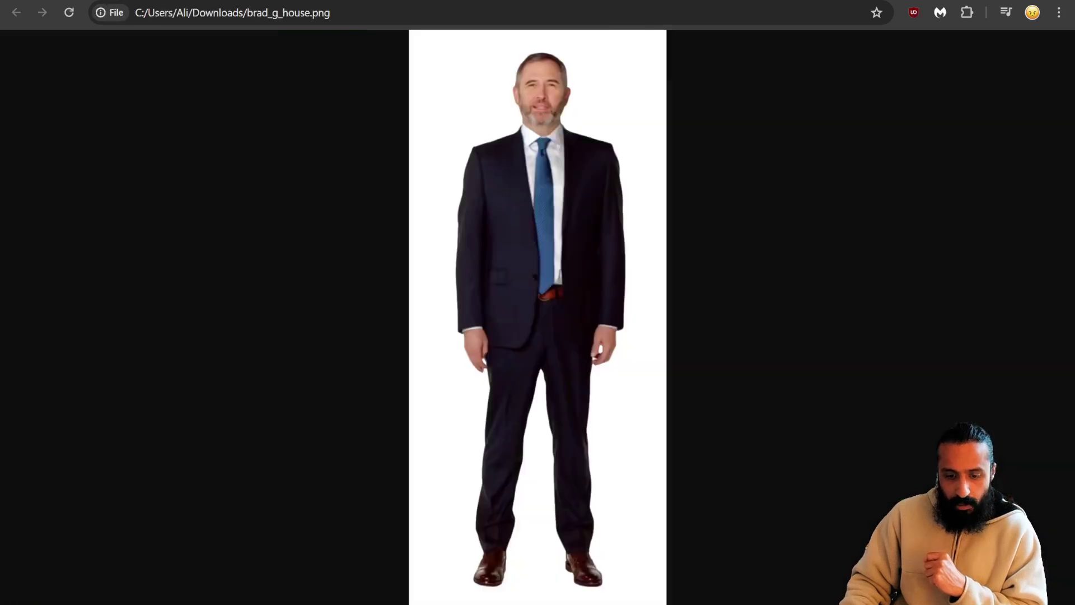
{"action": "key", "text": "ctrl+Tab"}
{"action": "key", "text": "ctrl+shift+Tab"}
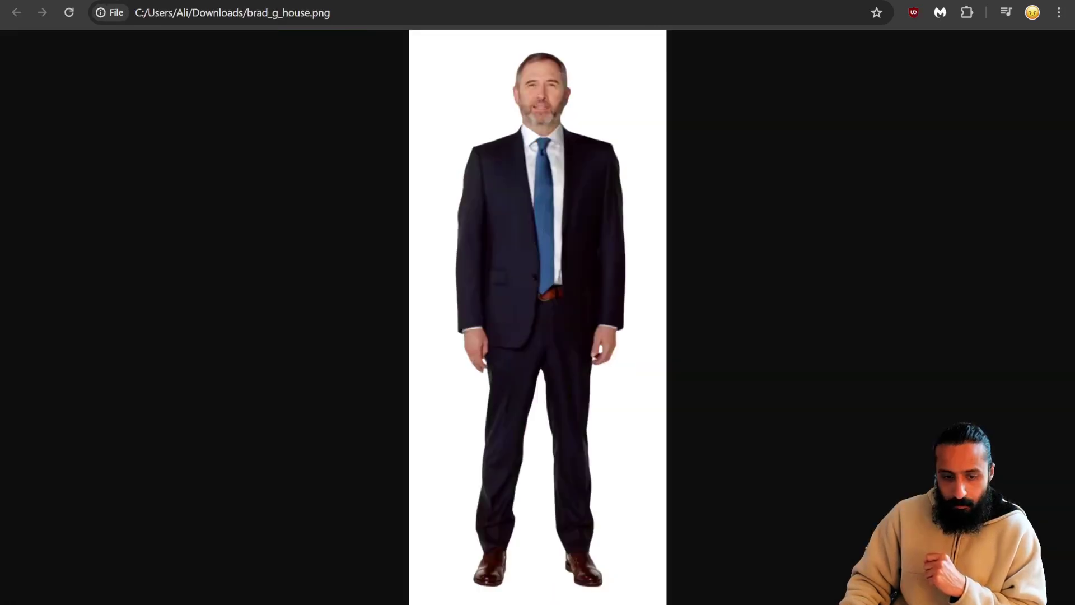
{"action": "key", "text": "ctrl+shift+Tab"}
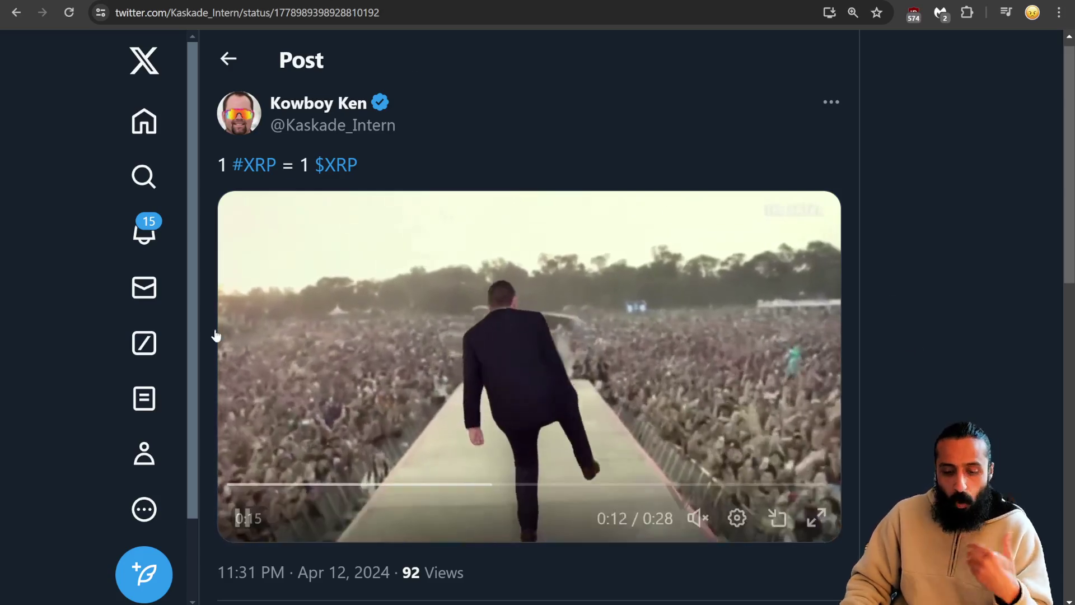
{"action": "key", "text": "alt+Tab"}
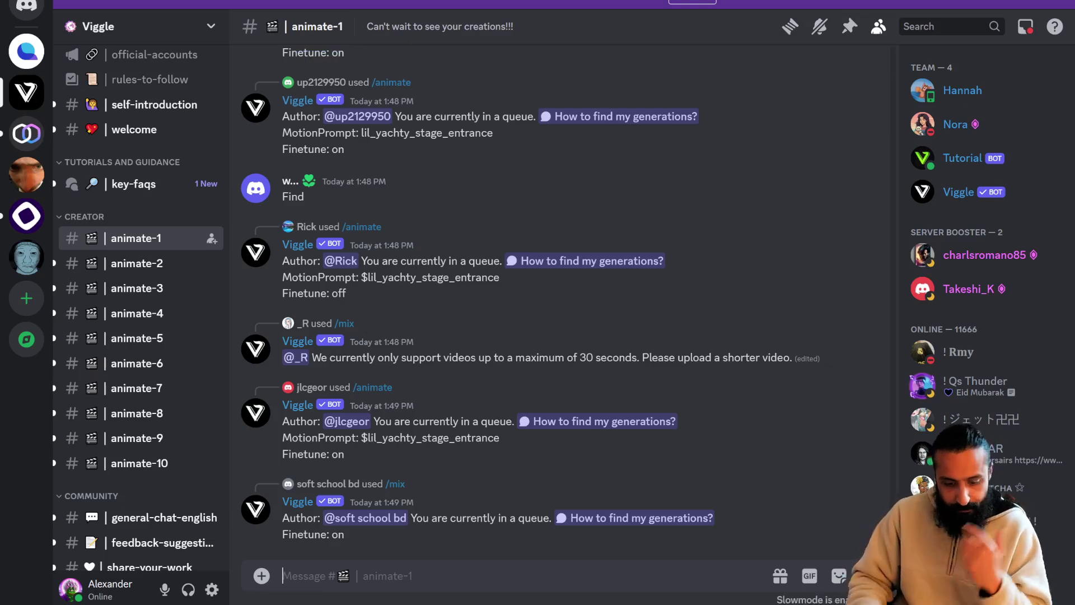
Start an /animate command and attach brad_g_house.png from Downloads as the image
{"action": "type", "text": "/animate"}
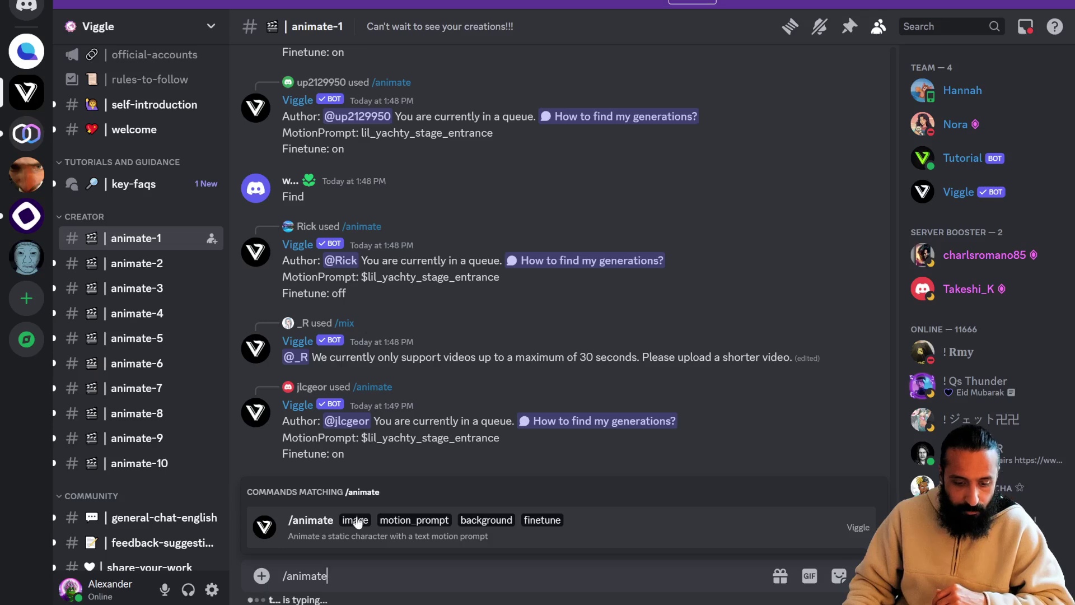
{"action": "key", "text": "Return"}
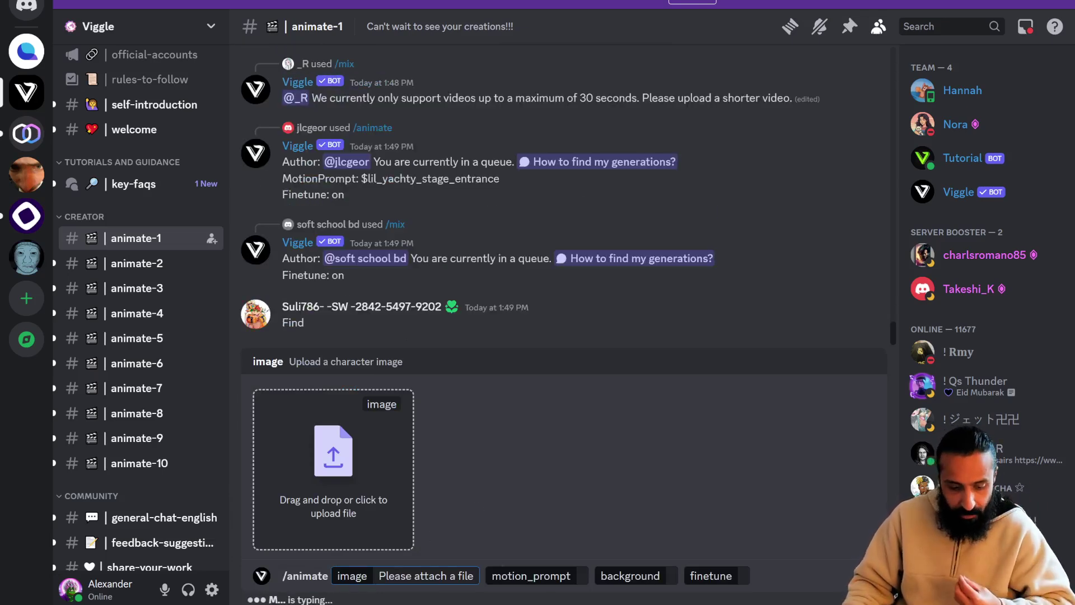
{"action": "mouse_move", "coordinate": [166, 595]}
{"action": "left_click", "coordinate": [137, 570]}
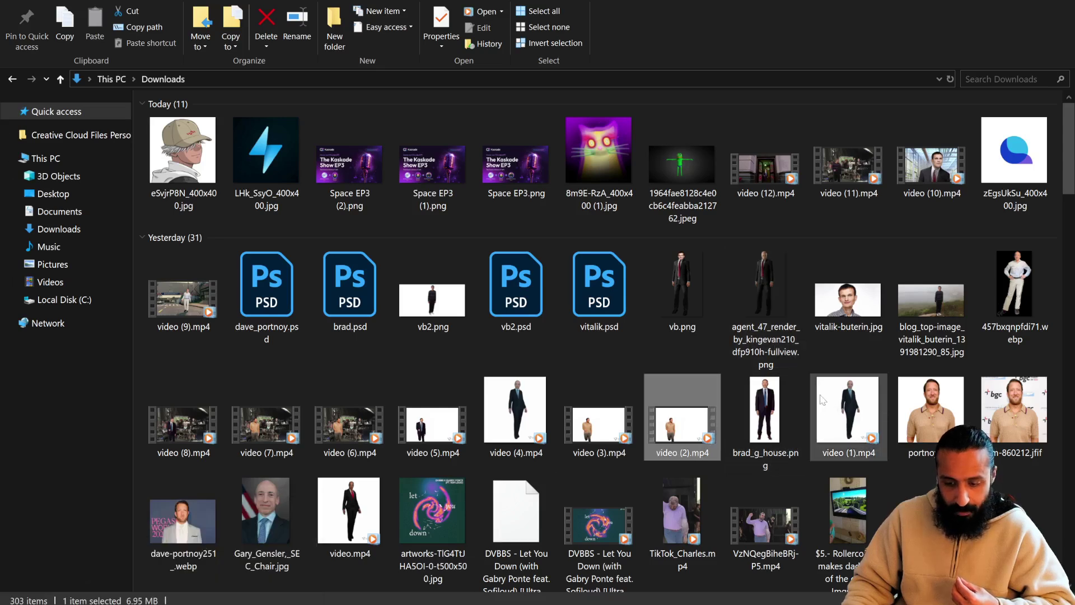
{"action": "left_click_drag", "start_coordinate": [770, 412], "coordinate": [367, 476]}
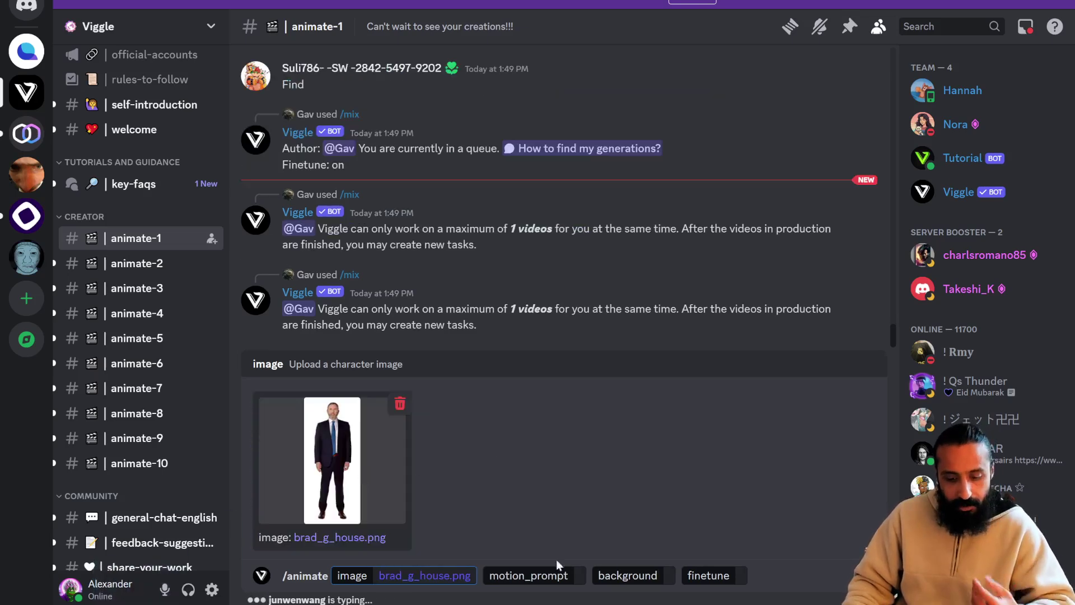
Copy the $lil_yachty_stage_entrance prompt from viggle.ai for the motion_prompt option
{"action": "key", "text": "Tab"}
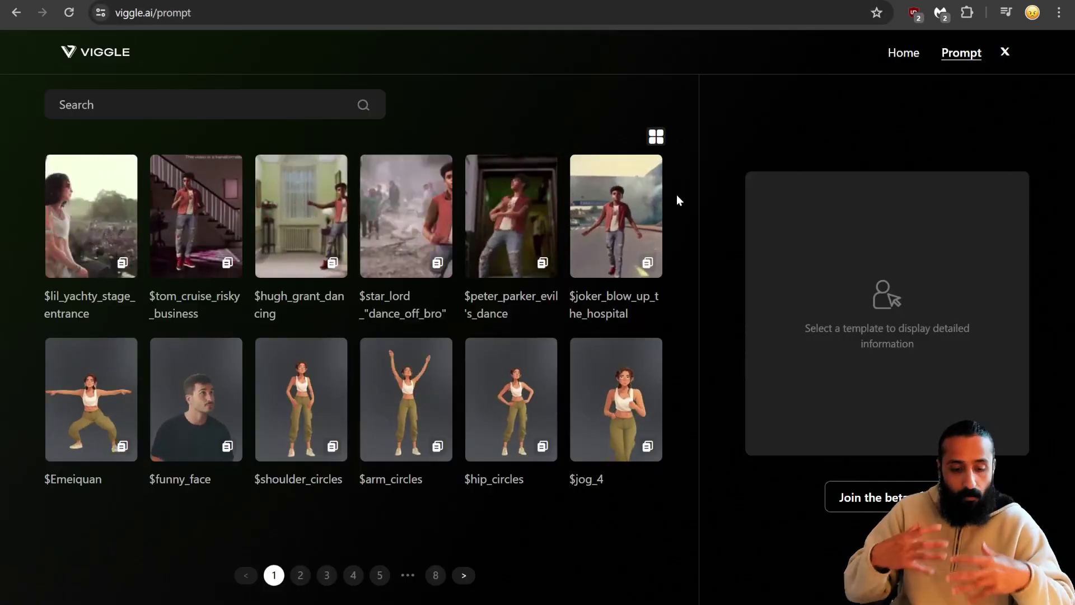
{"action": "left_click", "coordinate": [122, 262]}
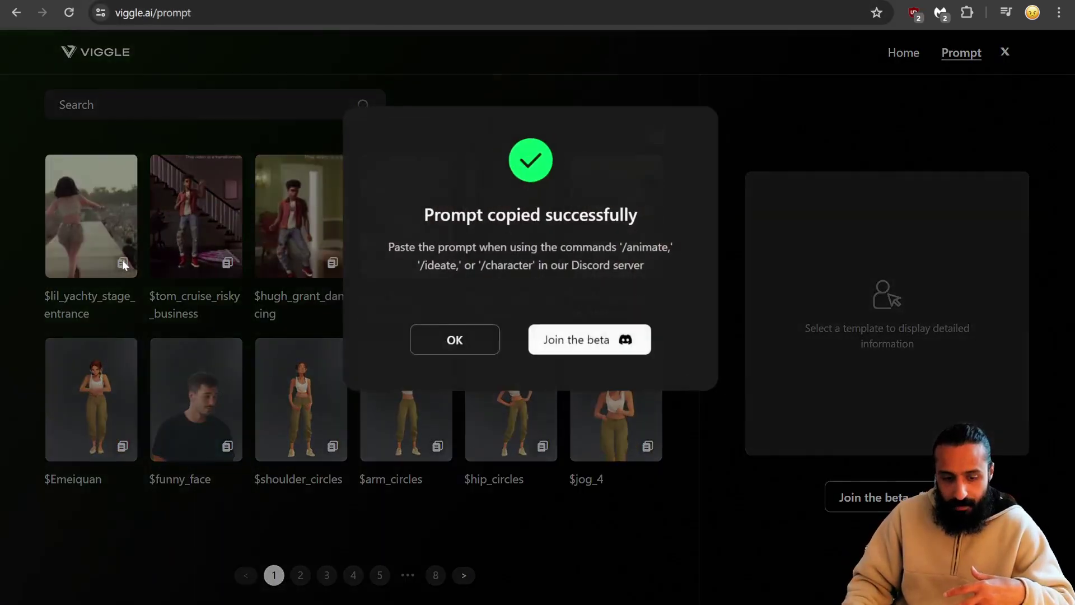
{"action": "left_click", "coordinate": [467, 343]}
Paste $lil_yachty_stage_entrance as motion_prompt, set background From template and finetune On
{"action": "key", "text": "alt+Tab"}
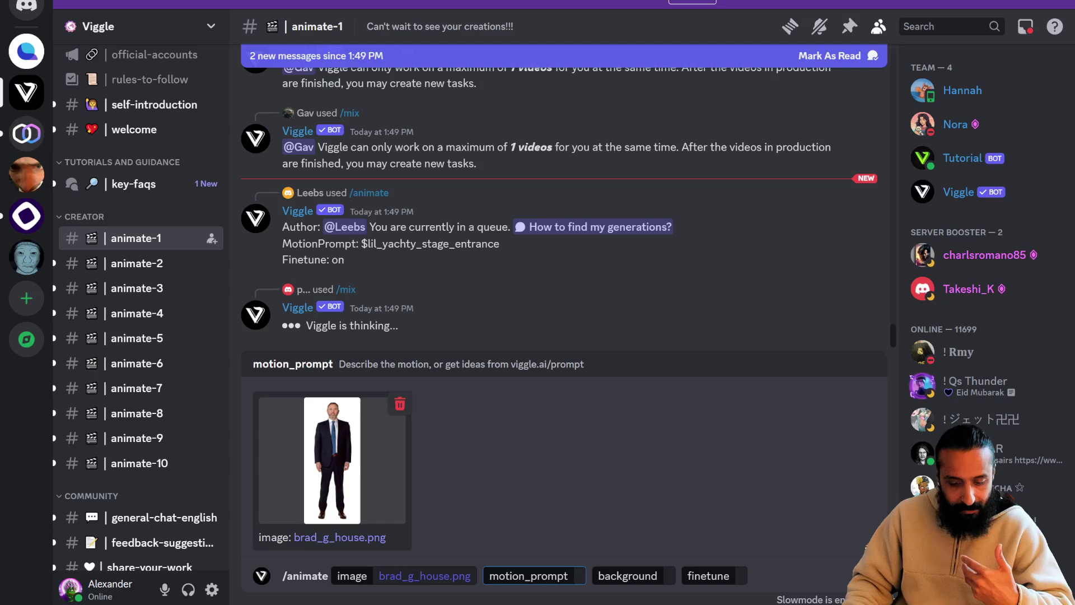
{"action": "key", "text": "ctrl+v"}
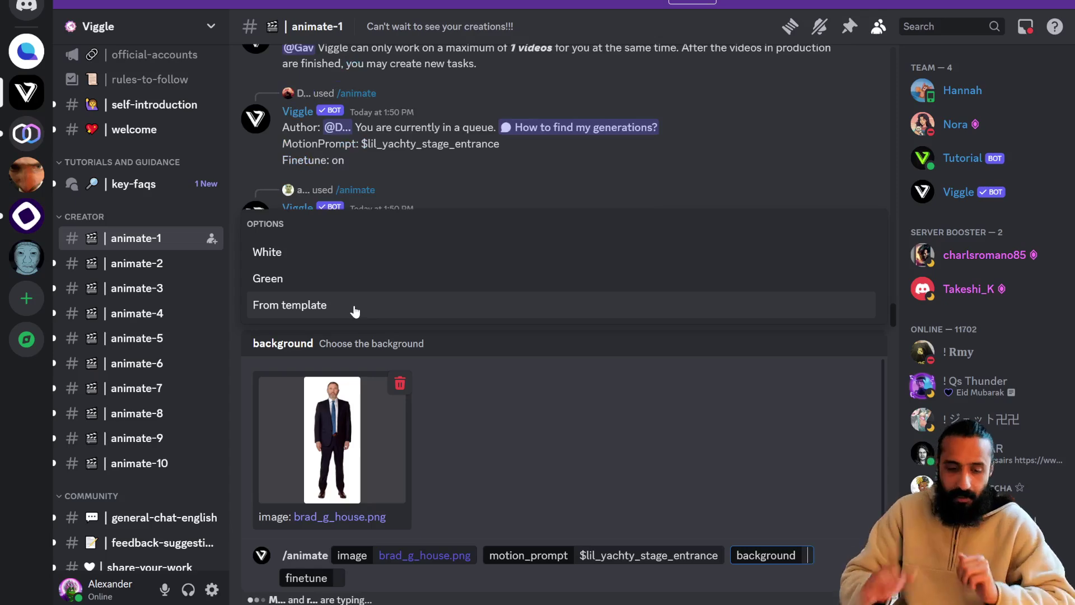
{"action": "left_click", "coordinate": [354, 308]}
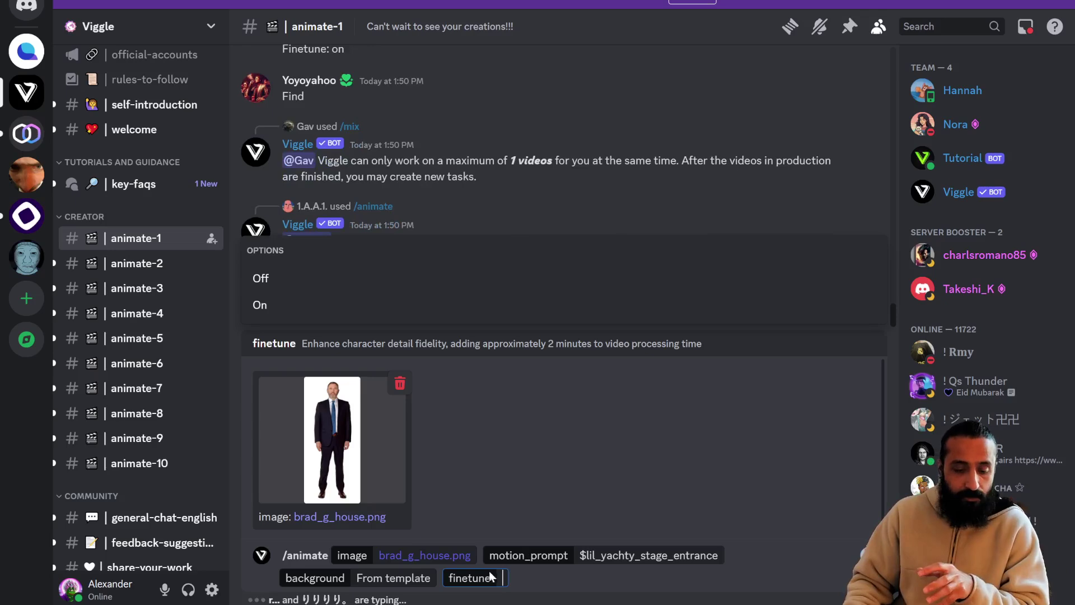
{"action": "left_click", "coordinate": [290, 308]}
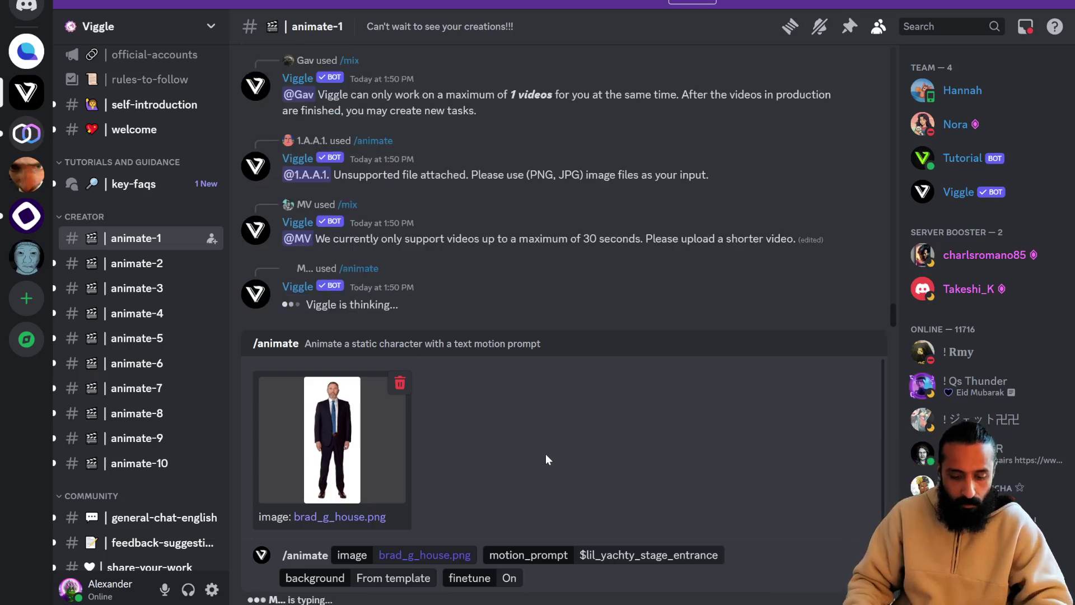
Glance at the next template page, then send the /animate command to the Viggle bot
{"action": "key", "text": "alt+Tab"}
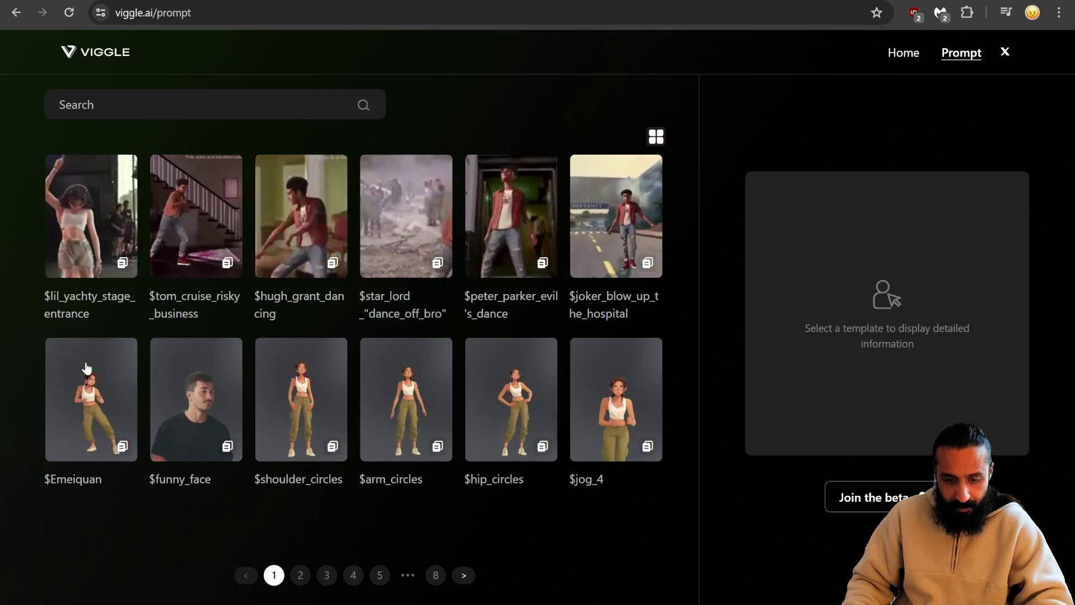
{"action": "left_click", "coordinate": [465, 577]}
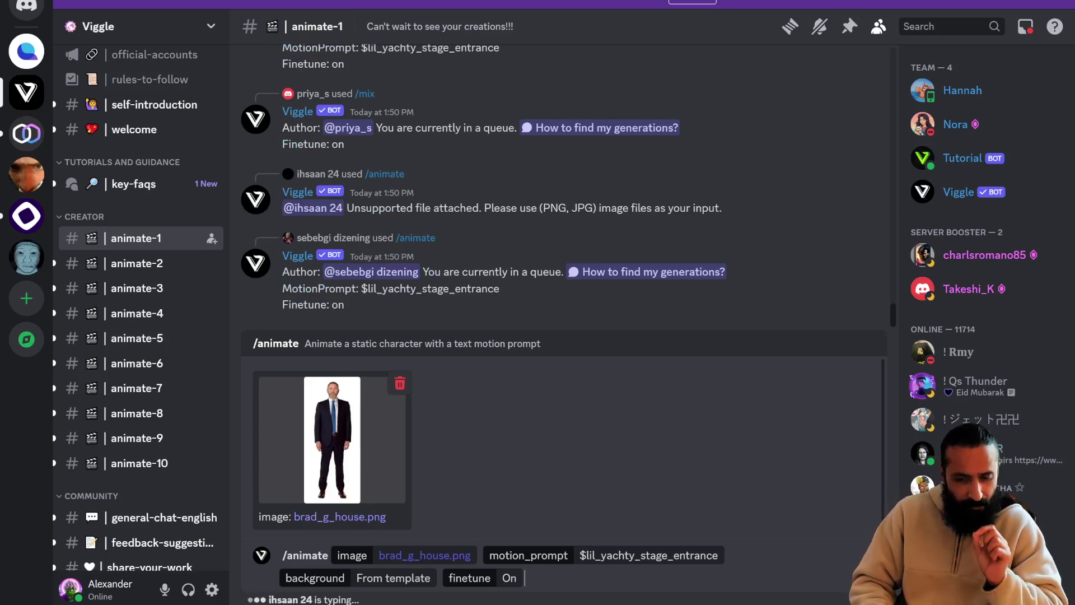
{"action": "key", "text": "Return"}
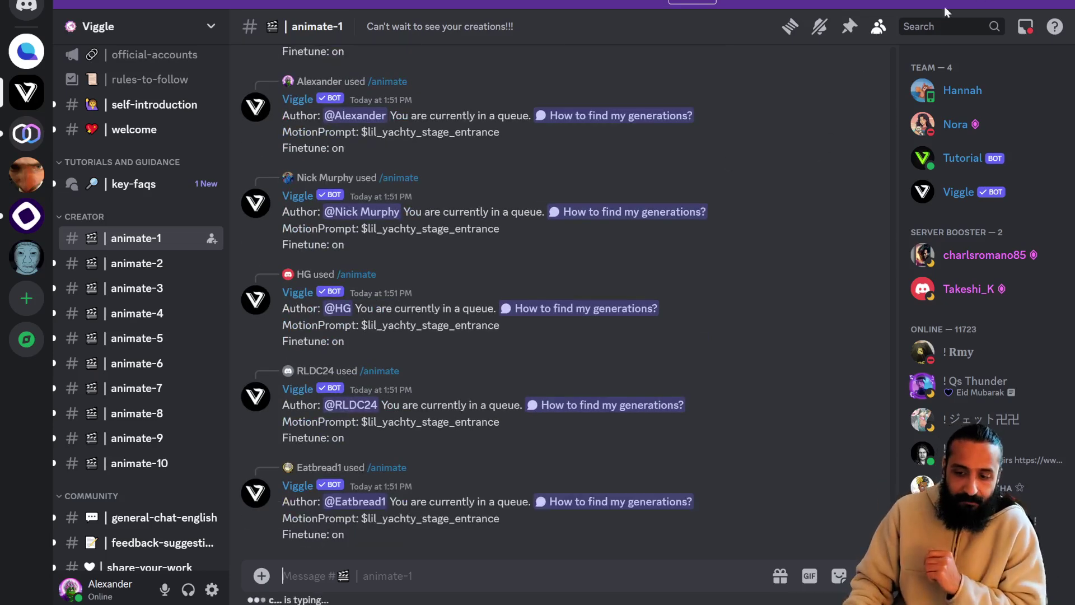
Search the server for the user's own username and from: that username, finding nothing
{"action": "left_click", "coordinate": [926, 23]}
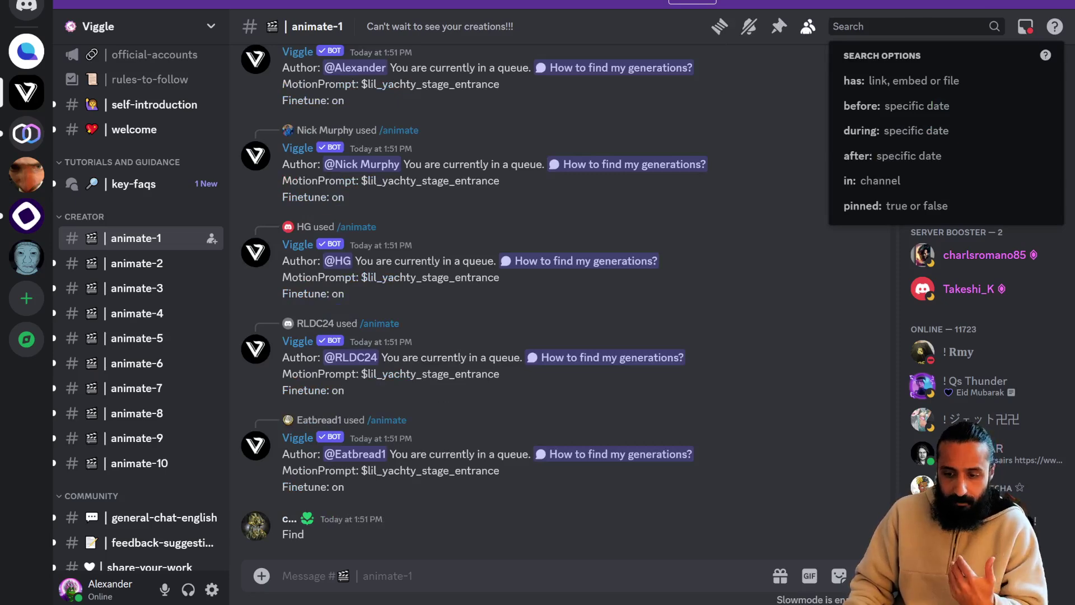
{"action": "type", "text": "crypt"}
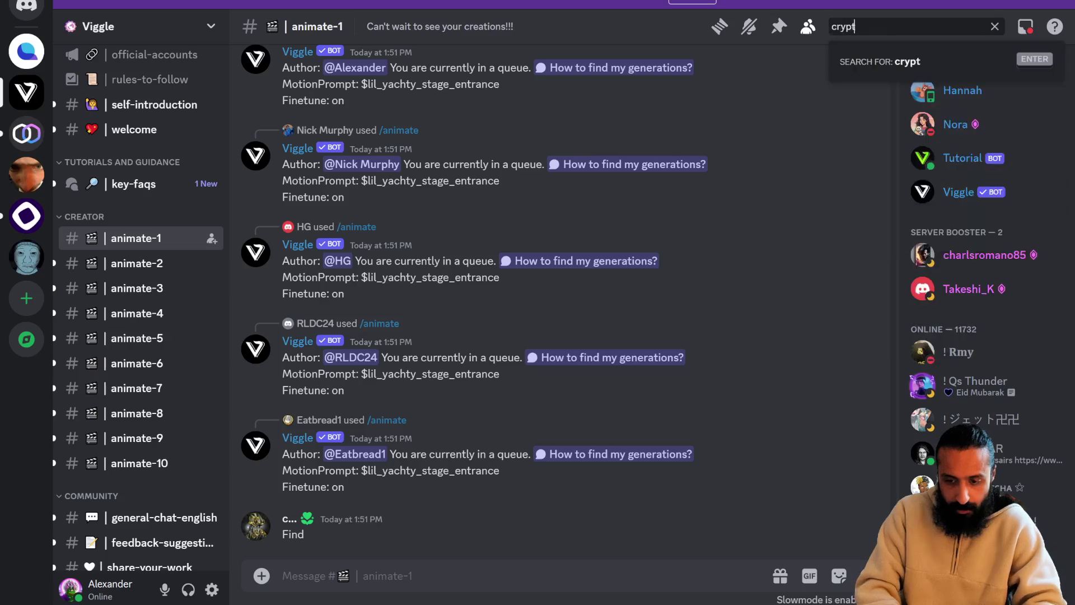
{"action": "type", "text": "ocamel"}
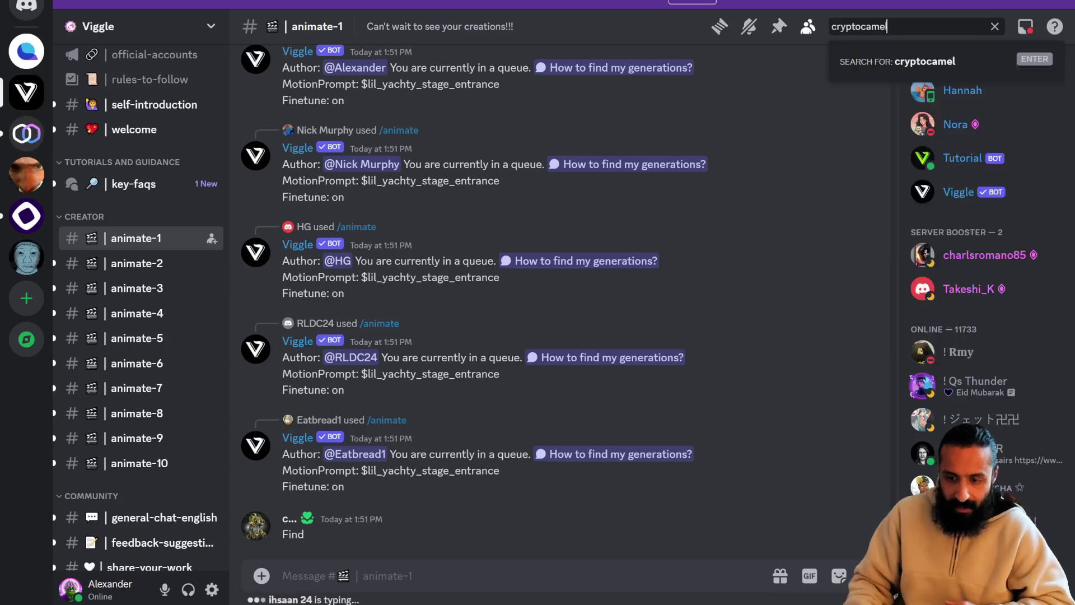
{"action": "left_click", "coordinate": [925, 63]}
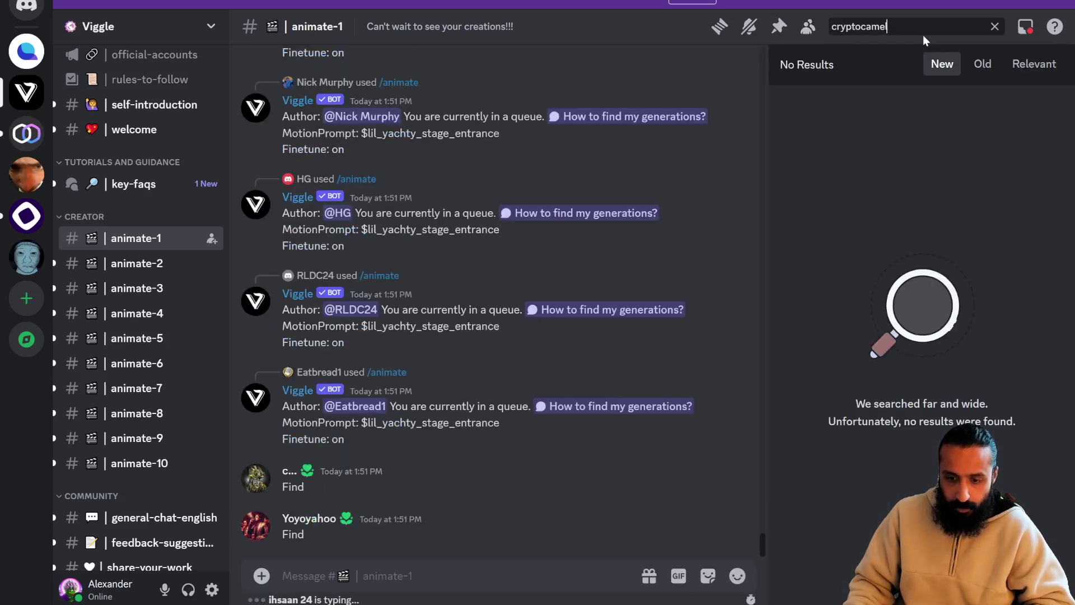
{"action": "left_click", "coordinate": [994, 27]}
{"action": "key", "text": "ctrl+f"}
{"action": "type", "text": "from"}
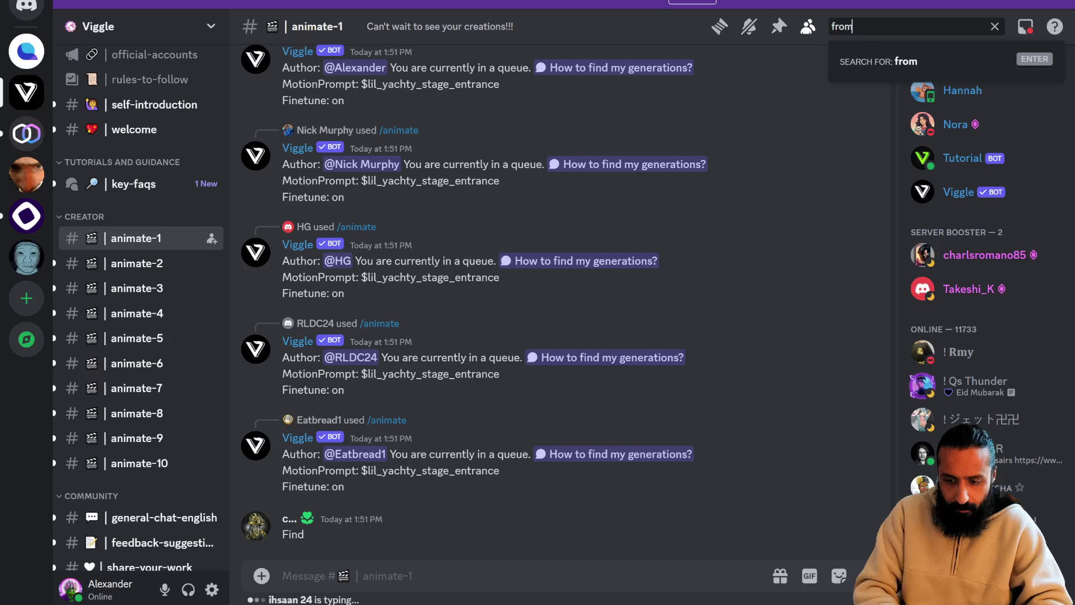
{"action": "type", "text": ":"}
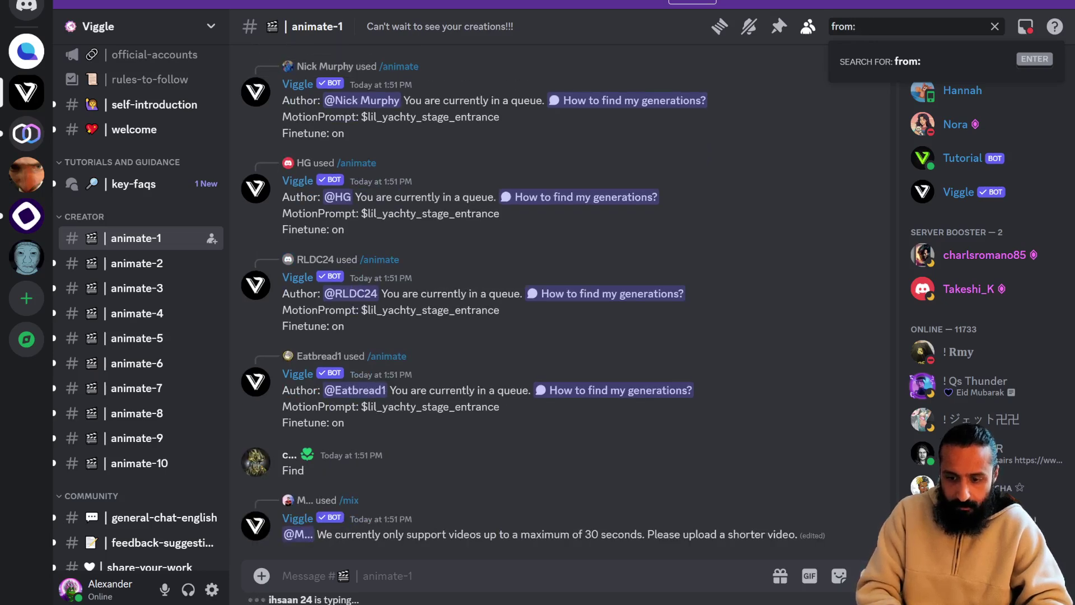
{"action": "type", "text": "cryptocamel"}
{"action": "key", "text": "Return"}
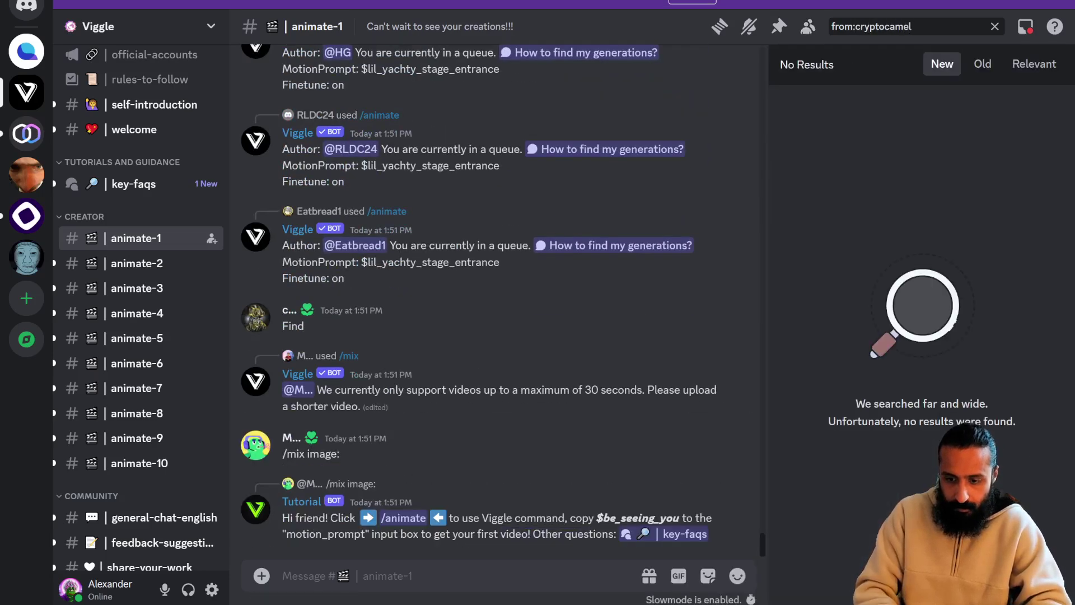
{"action": "key", "text": "ctrl+a"}
{"action": "key", "text": "BackSpace"}
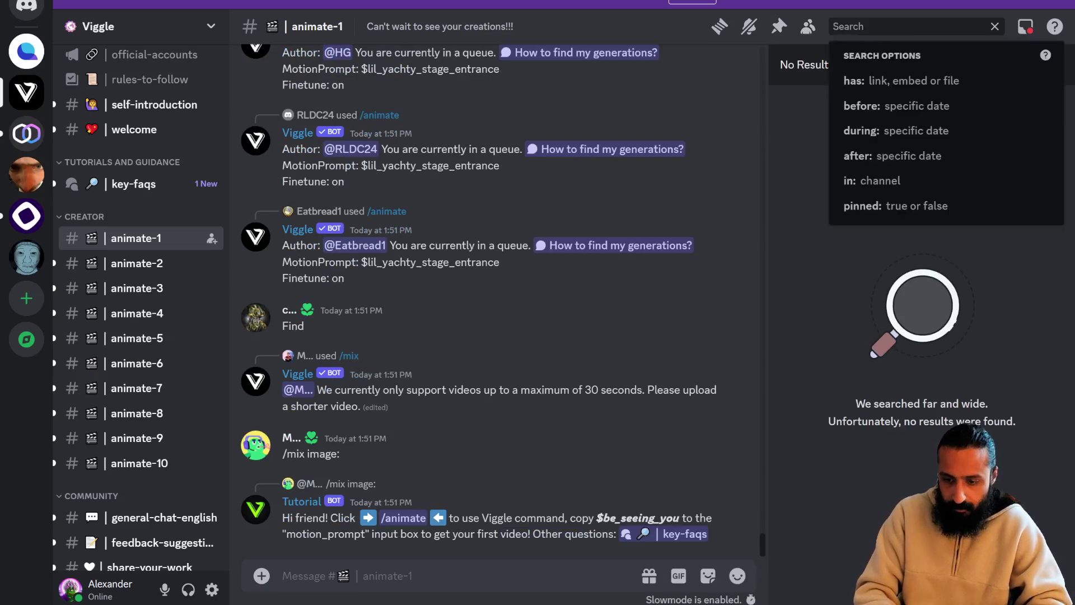
{"action": "left_click", "coordinate": [789, 120]}
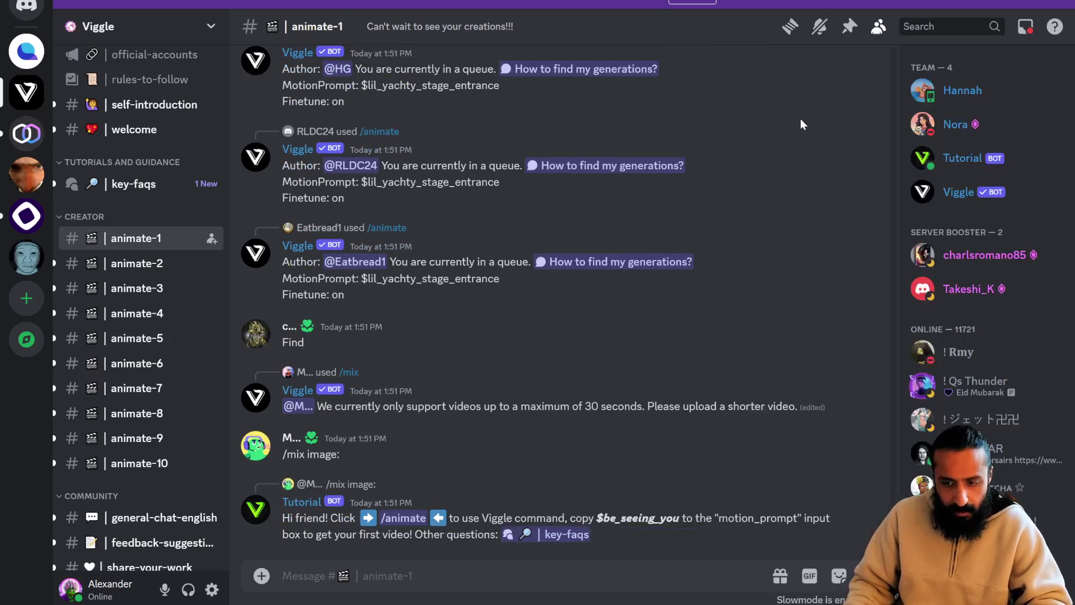
Retry a from: search for the user's own username, then clear the query
{"action": "left_click", "coordinate": [857, 26]}
{"action": "type", "text": "cryptocamel"}
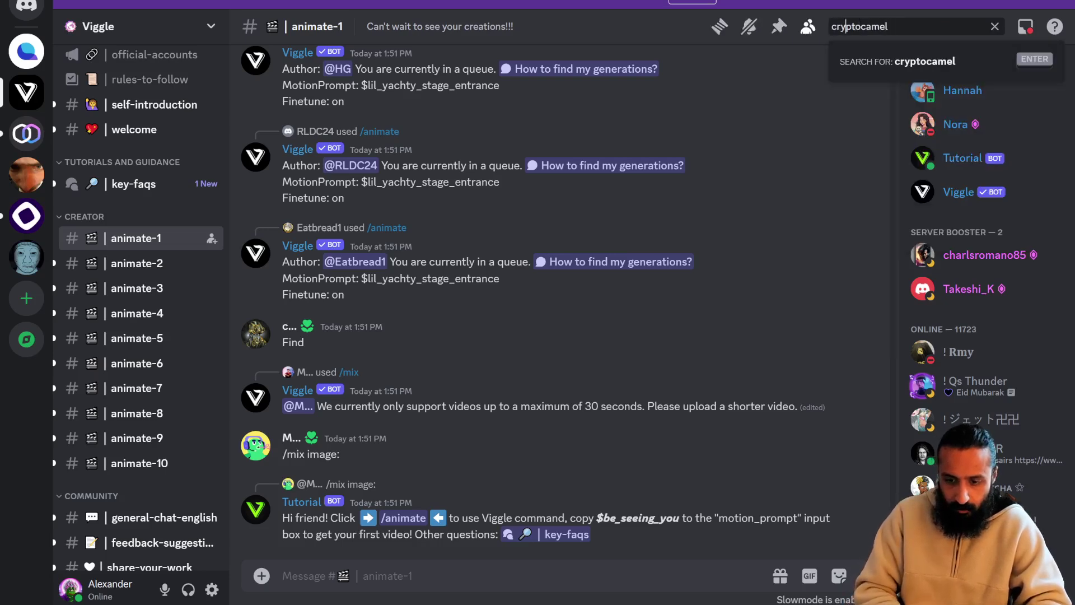
{"action": "key", "text": "Home"}
{"action": "type", "text": "from:"}
{"action": "key", "text": "ctrl+a"}
{"action": "key", "text": "BackSpace"}
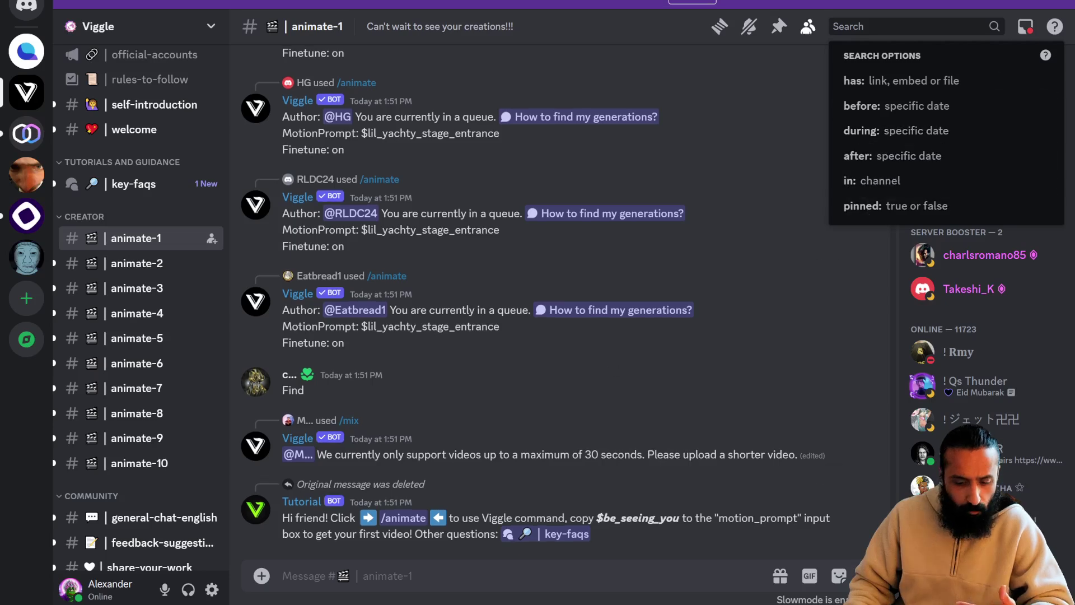
Post the message 'find' in the animate-1 channel
{"action": "left_click", "coordinate": [283, 576]}
{"action": "type", "text": "find"}
{"action": "key", "text": "Return"}
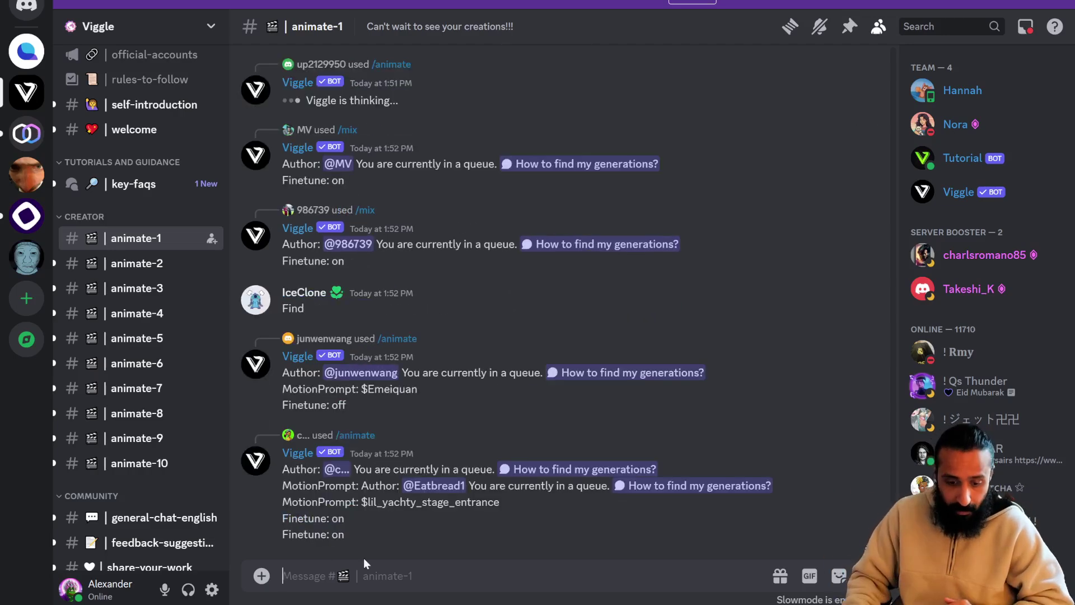
{"action": "scroll", "coordinate": [581, 265], "scroll_direction": "up", "scroll_amount": 10}
{"action": "scroll", "coordinate": [579, 270], "scroll_direction": "down", "scroll_amount": 3}
{"action": "scroll", "coordinate": [580, 269], "scroll_direction": "down", "scroll_amount": 2}
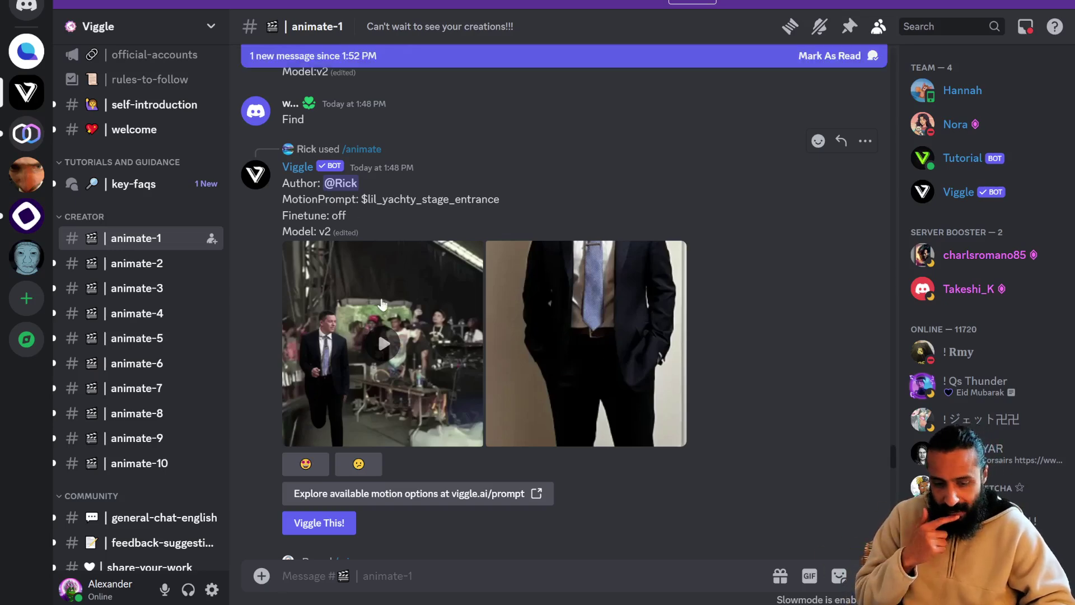
{"action": "left_click", "coordinate": [582, 350]}
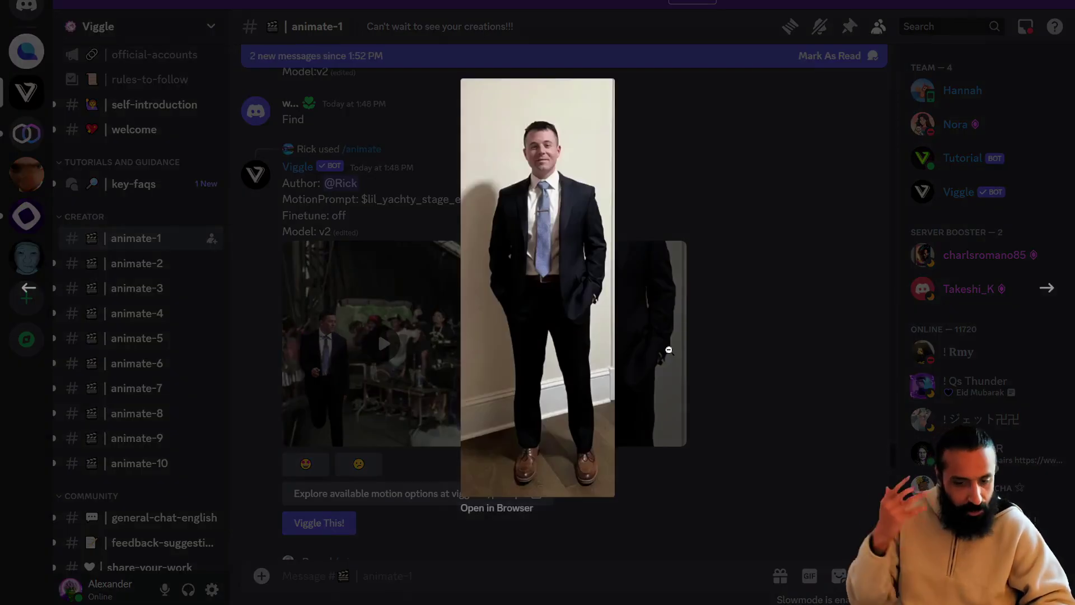
{"action": "left_click", "coordinate": [668, 350]}
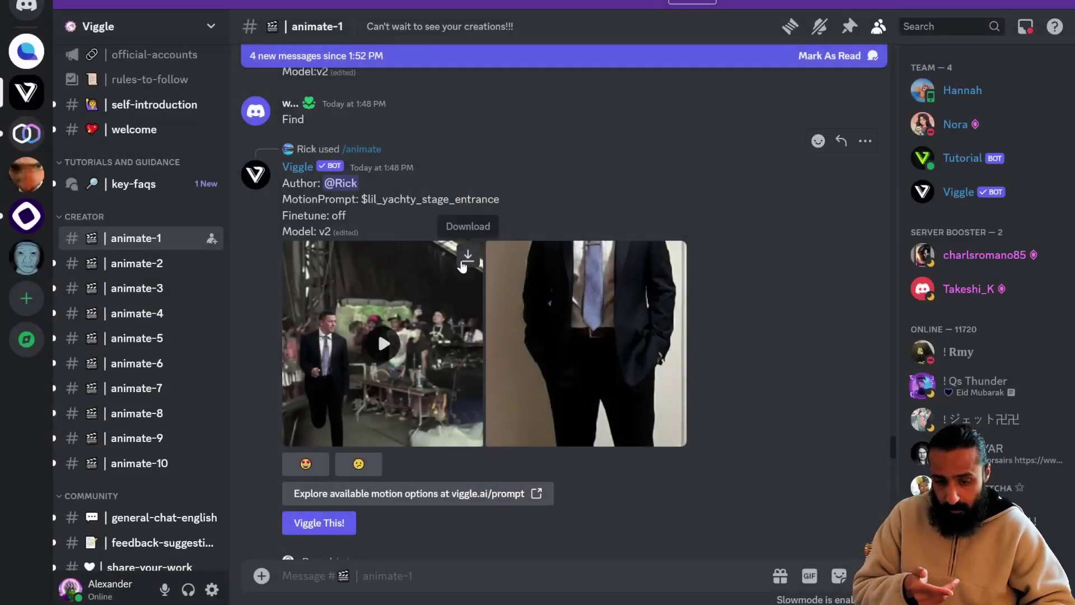
{"action": "scroll", "coordinate": [614, 336], "scroll_direction": "down", "scroll_amount": 15}
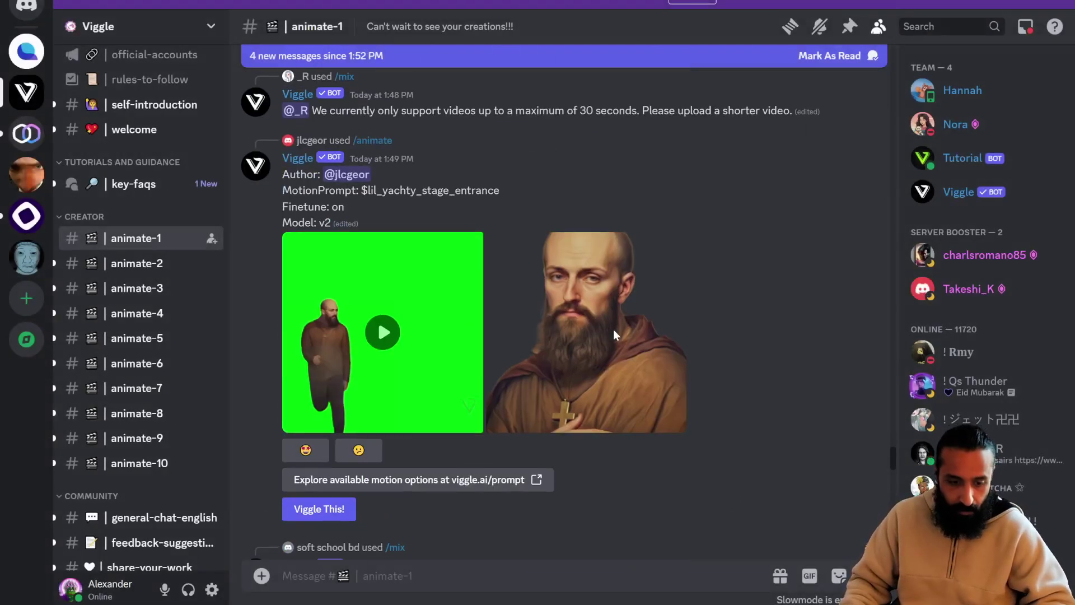
{"action": "scroll", "coordinate": [677, 426], "scroll_direction": "down", "scroll_amount": 5}
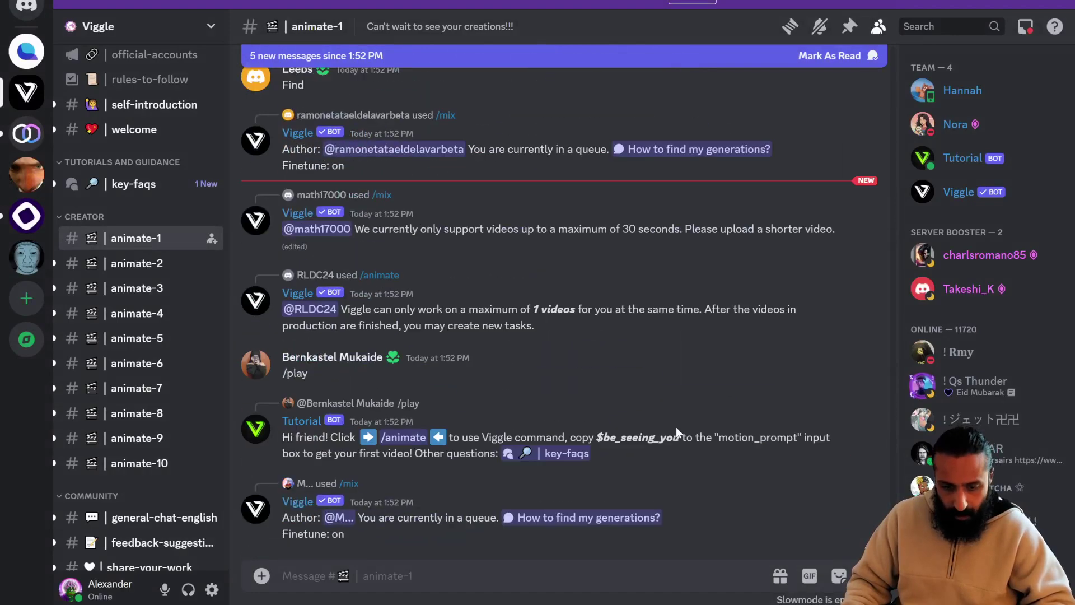
{"action": "scroll", "coordinate": [414, 309], "scroll_direction": "up", "scroll_amount": 2}
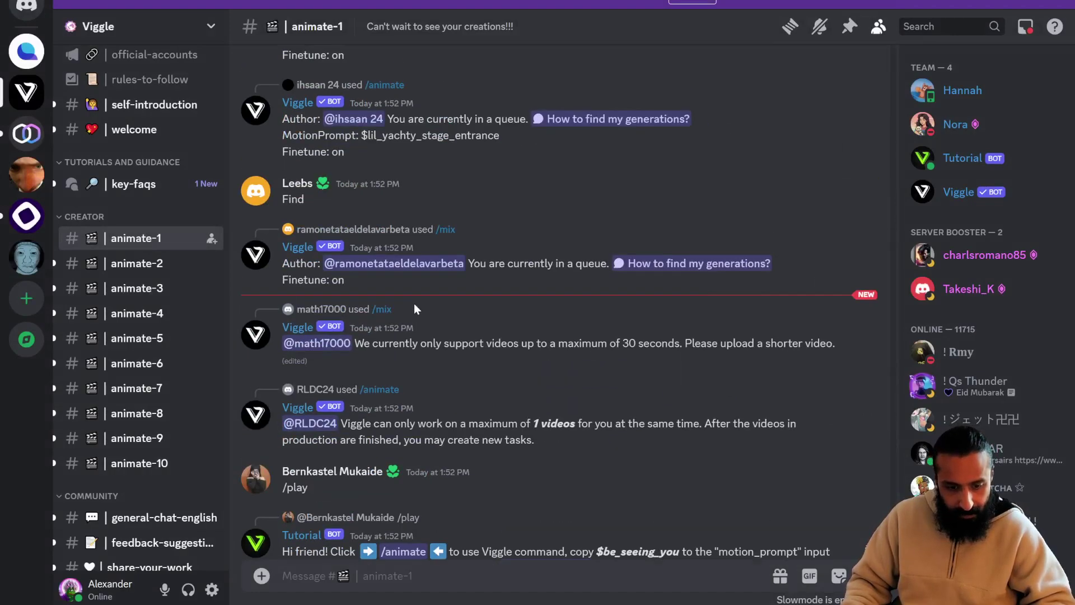
{"action": "scroll", "coordinate": [425, 314], "scroll_direction": "down", "scroll_amount": 2}
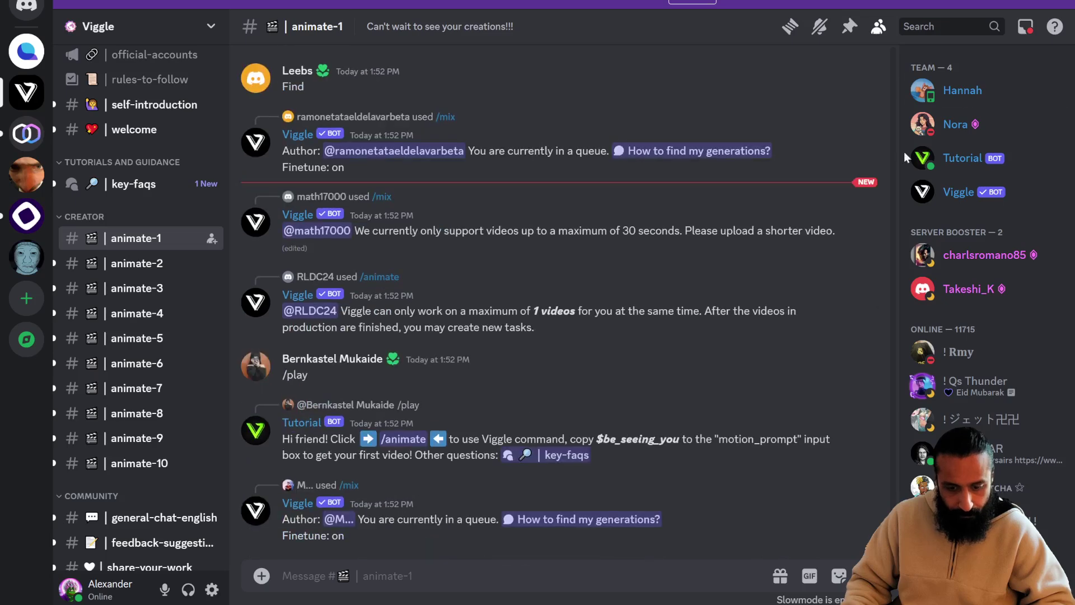
Search the Viggle server for messages from the user's own handle, which returns no results
{"action": "scroll", "coordinate": [985, 336], "scroll_direction": "down", "scroll_amount": 3}
{"action": "key", "text": "ctrl+f"}
{"action": "type", "text": "from"}
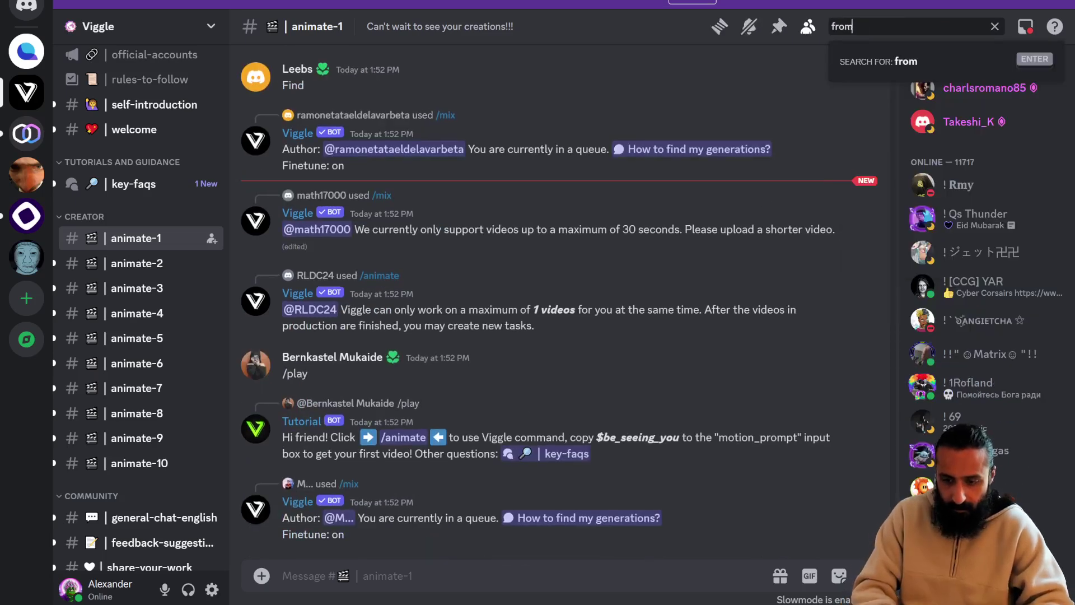
{"action": "type", "text": ": cryptonea"}
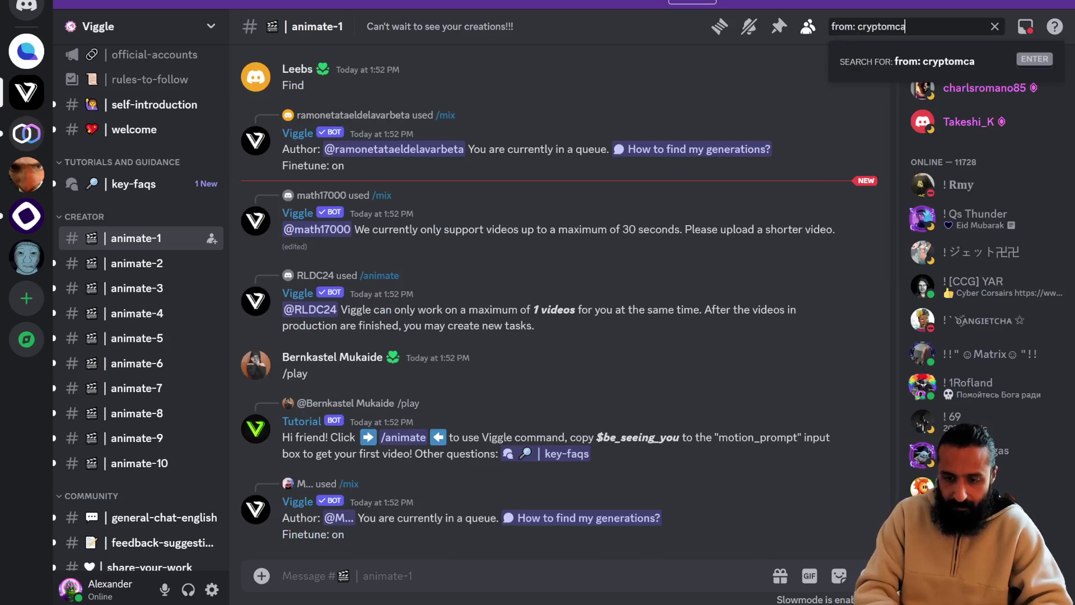
{"action": "key", "text": "BackSpace"}
{"action": "key", "text": "BackSpace"}
{"action": "key", "text": "BackSpace"}
{"action": "type", "text": "camel"}
{"action": "key", "text": "Return"}
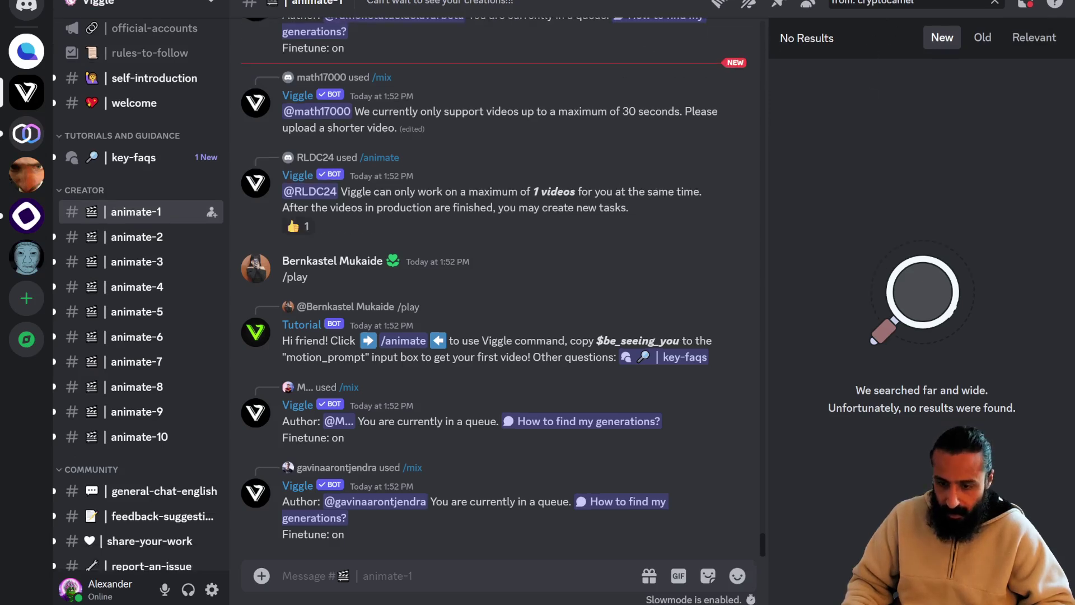
Clear the previous query from the search box and begin typing a new one
{"action": "left_click", "coordinate": [952, 4]}
{"action": "left_click", "coordinate": [993, 4]}
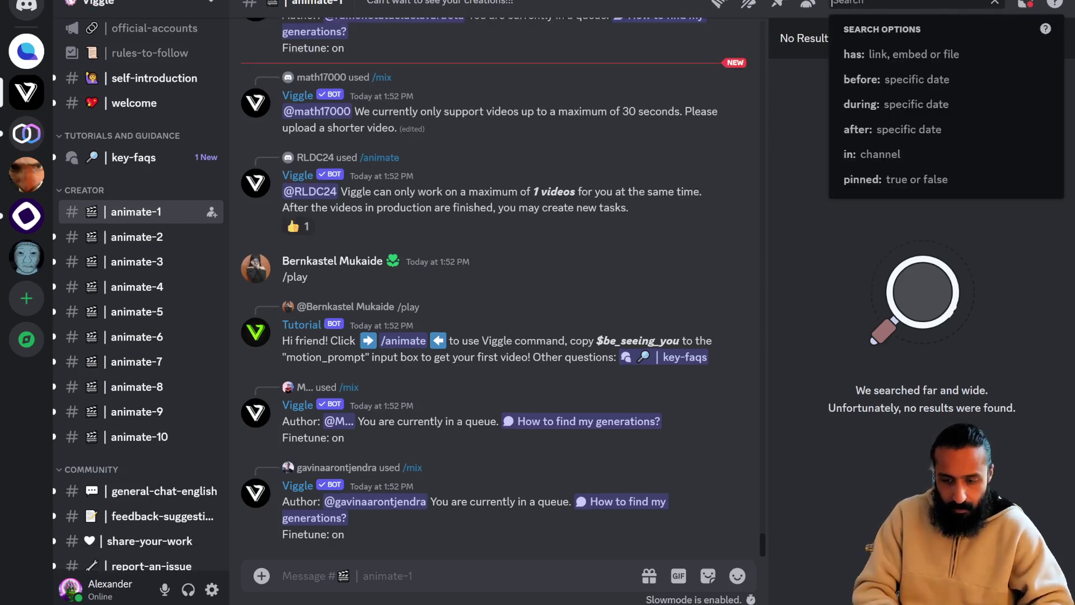
{"action": "type", "text": "crypto"}
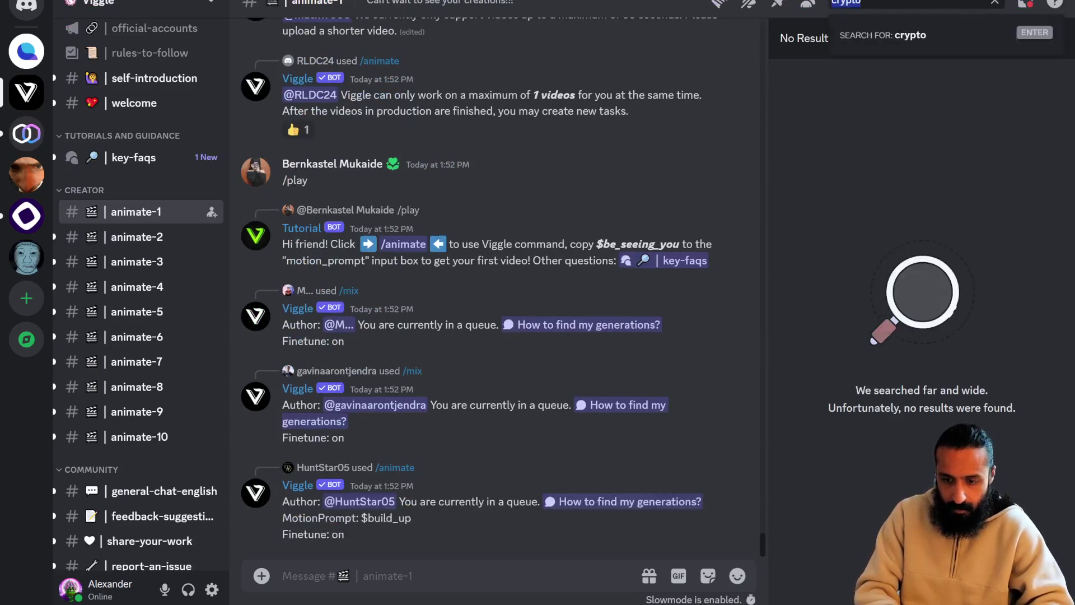
{"action": "key", "text": "BackSpace"}
{"action": "key", "text": "BackSpace"}
{"action": "key", "text": "BackSpace"}
{"action": "key", "text": "BackSpace"}
{"action": "key", "text": "BackSpace"}
{"action": "key", "text": "BackSpace"}
Browse key-faqs, then read the 'How to find my generations?' guide from animate-1
{"action": "type", "text": "from"}
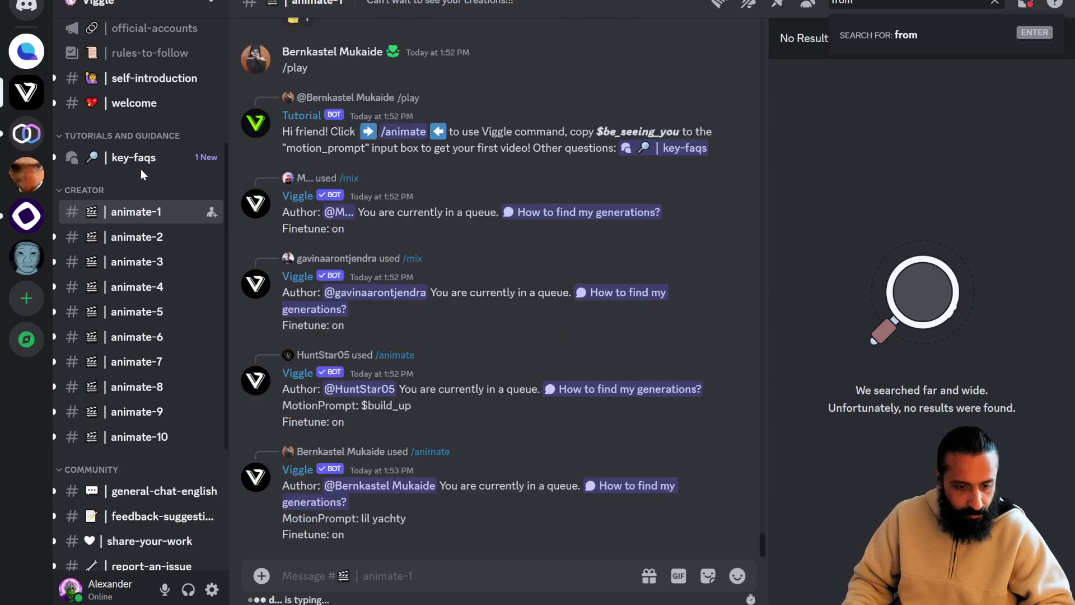
{"action": "left_click", "coordinate": [137, 158]}
{"action": "scroll", "coordinate": [556, 258], "scroll_direction": "down", "scroll_amount": 6}
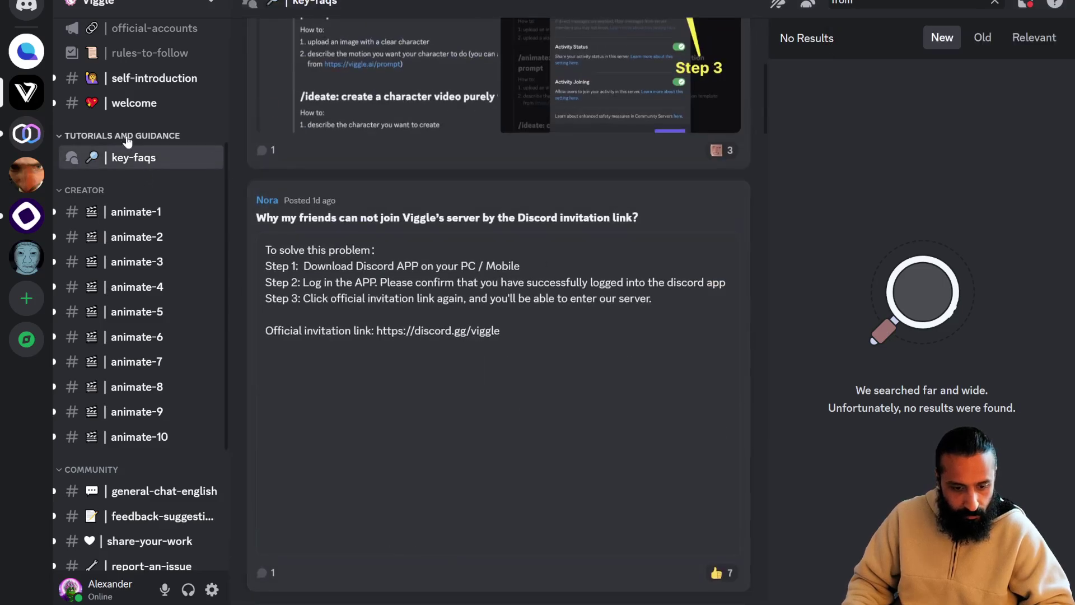
{"action": "left_click", "coordinate": [149, 212]}
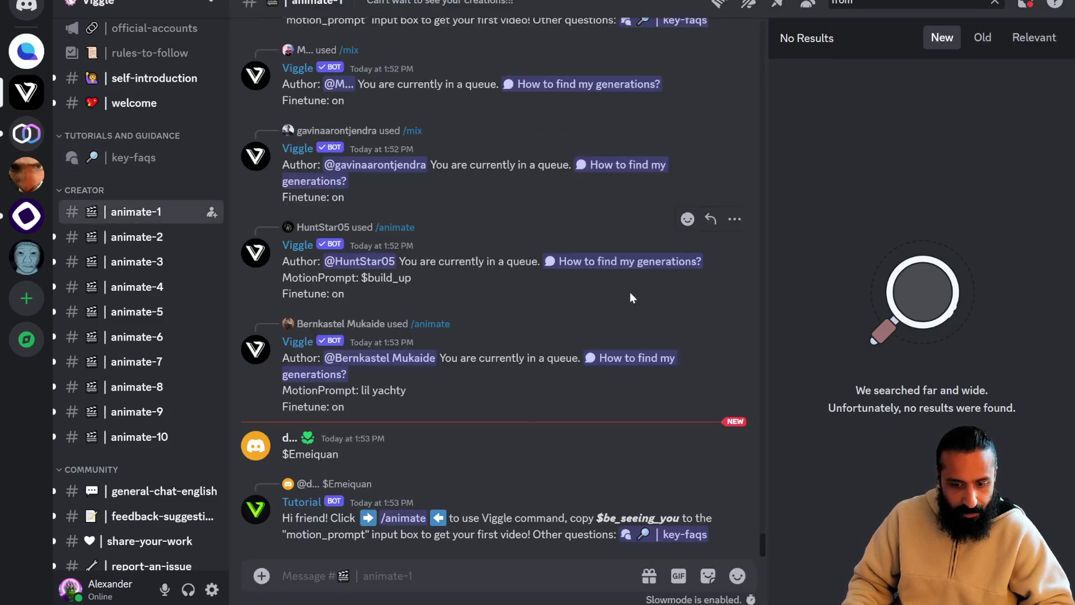
{"action": "left_click", "coordinate": [623, 261]}
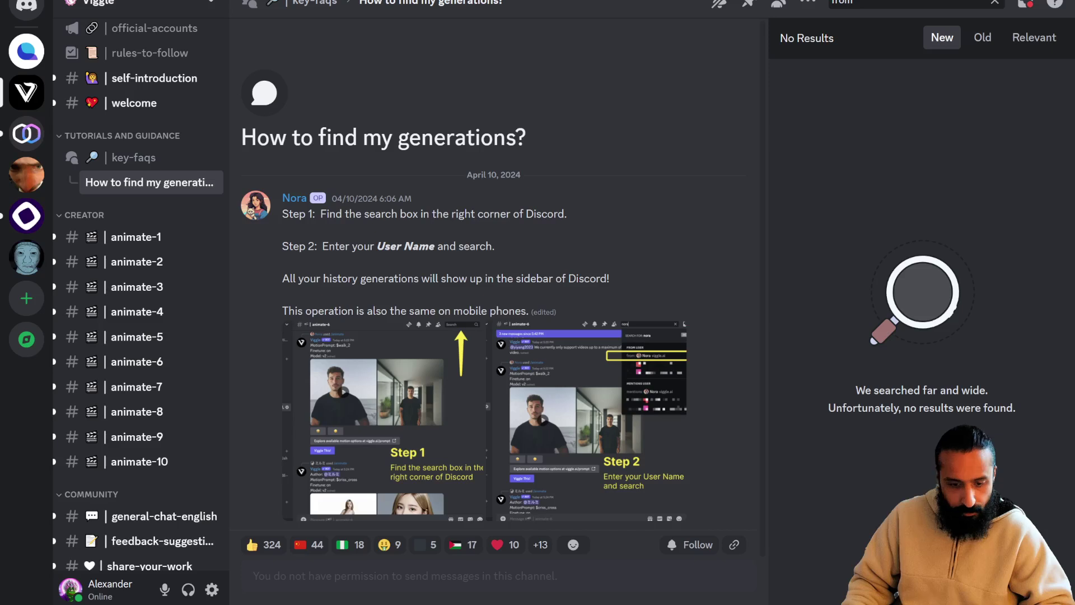
Search messages for the user's handle, toggle Old/New sorting, then return to animate-1
{"action": "key", "text": "ctrl+a"}
{"action": "type", "text": "cryptocamel"}
{"action": "key", "text": "Return"}
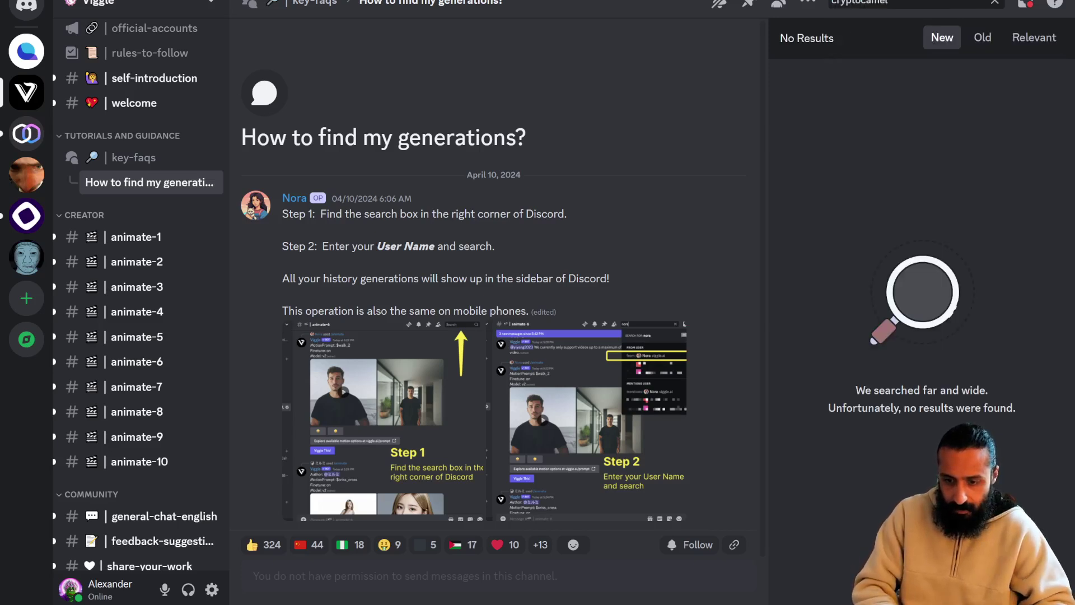
{"action": "left_click", "coordinate": [981, 38]}
{"action": "left_click", "coordinate": [941, 37]}
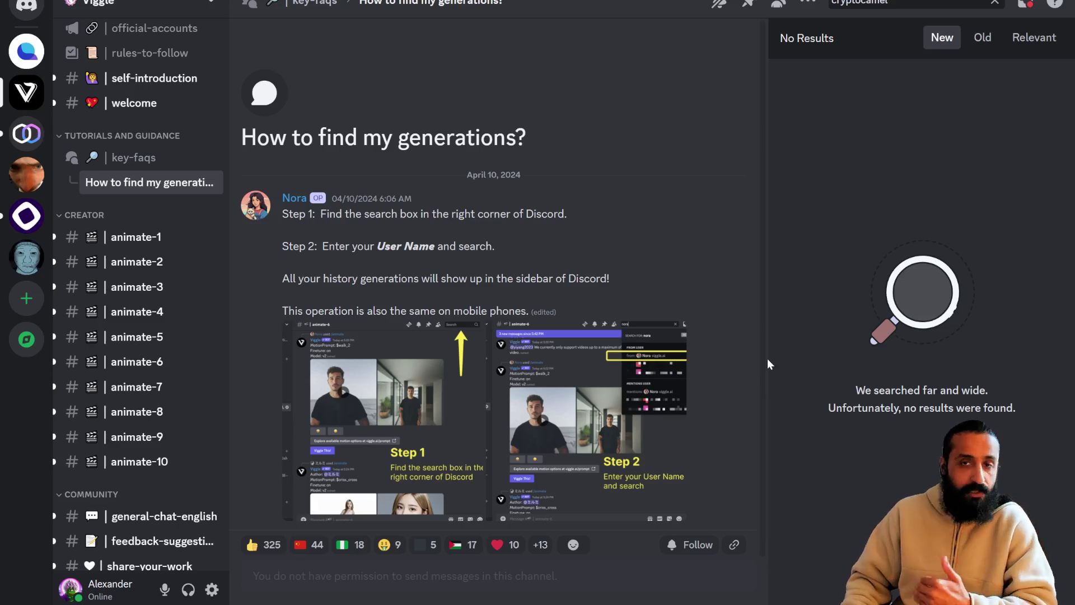
{"action": "mouse_move", "coordinate": [160, 243]}
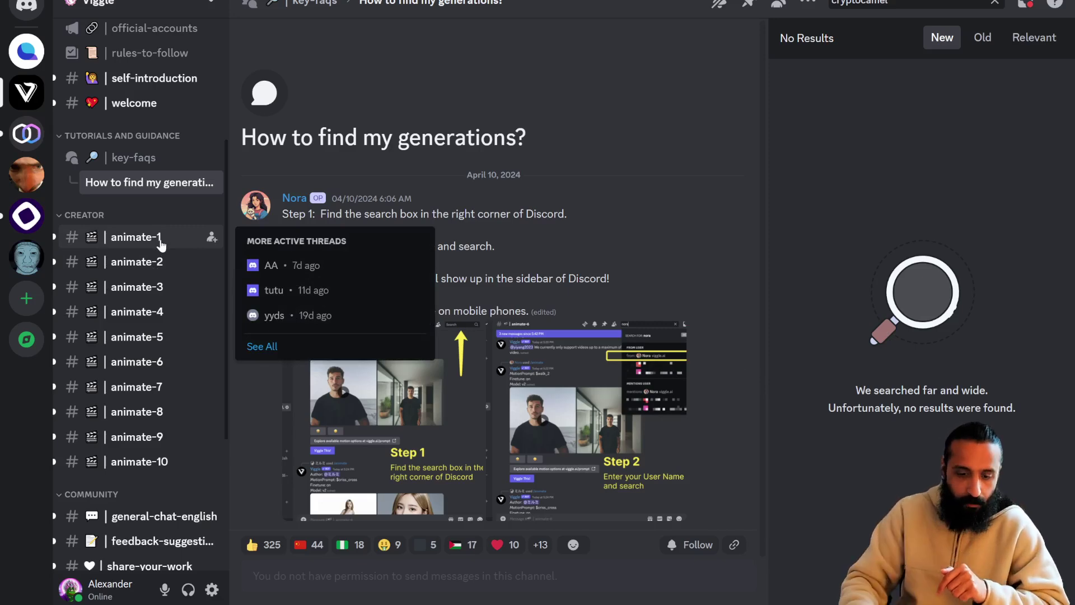
{"action": "left_click", "coordinate": [161, 241]}
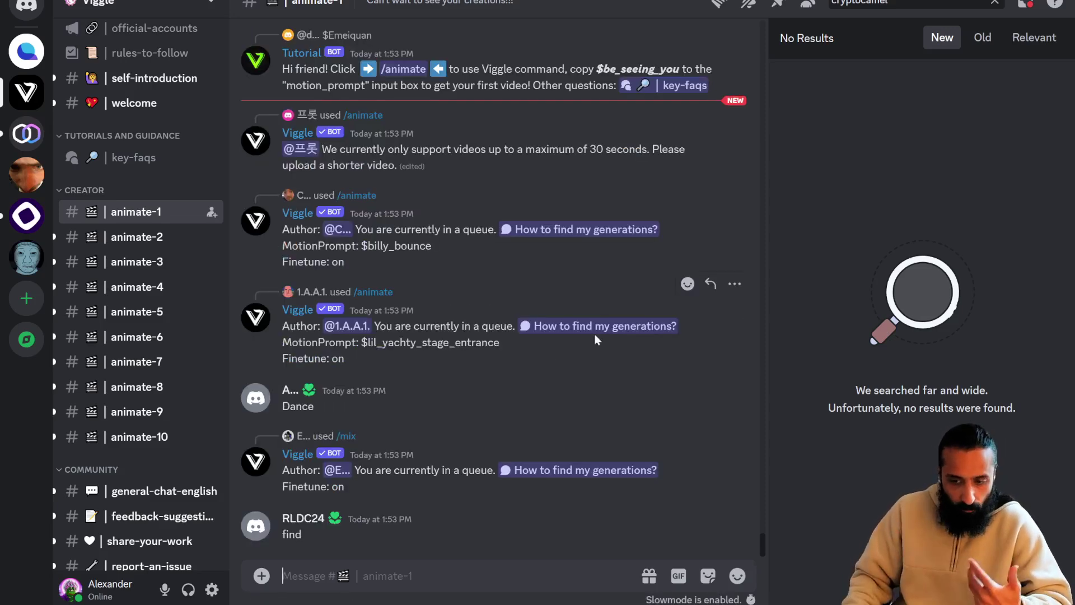
Close the empty results and retry the handle search, sorting oldest then newest first
{"action": "left_click", "coordinate": [995, 3]}
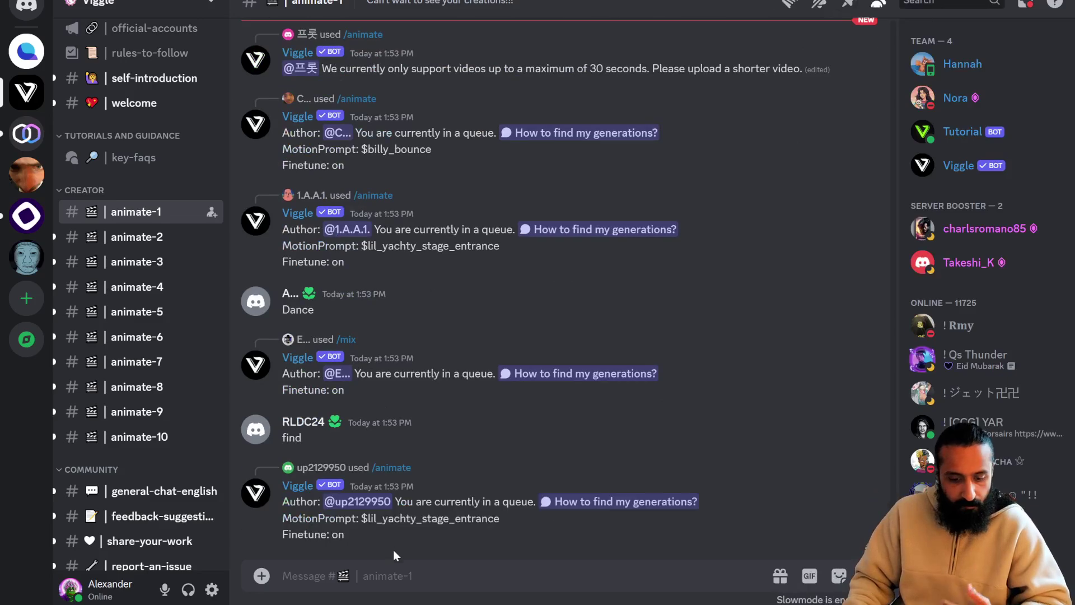
{"action": "scroll", "coordinate": [805, 125], "scroll_direction": "up", "scroll_amount": 5}
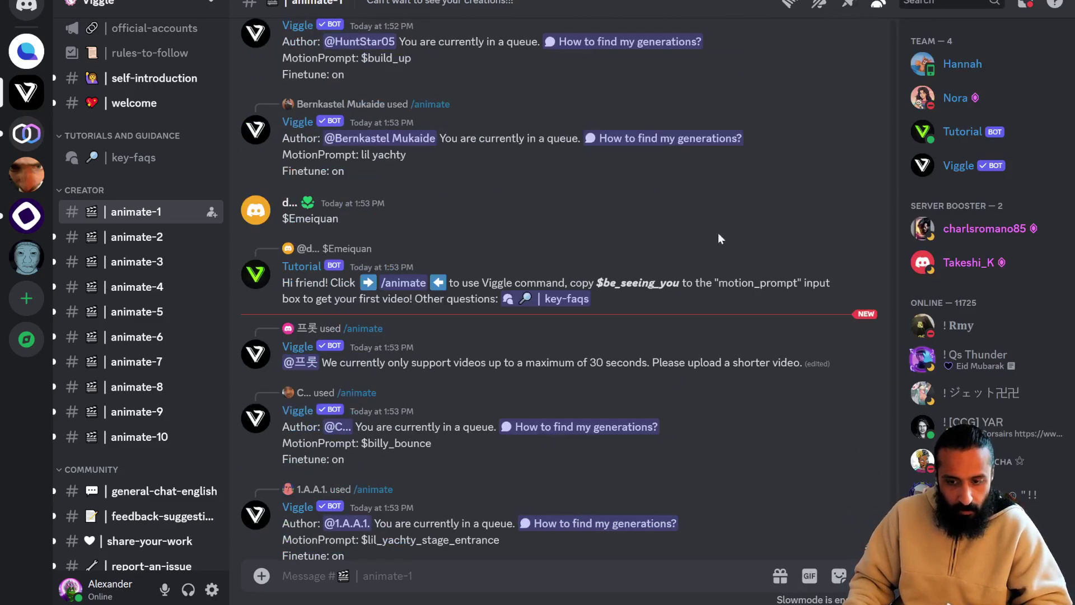
{"action": "key", "text": "ctrl+f"}
{"action": "type", "text": "cryptocame"}
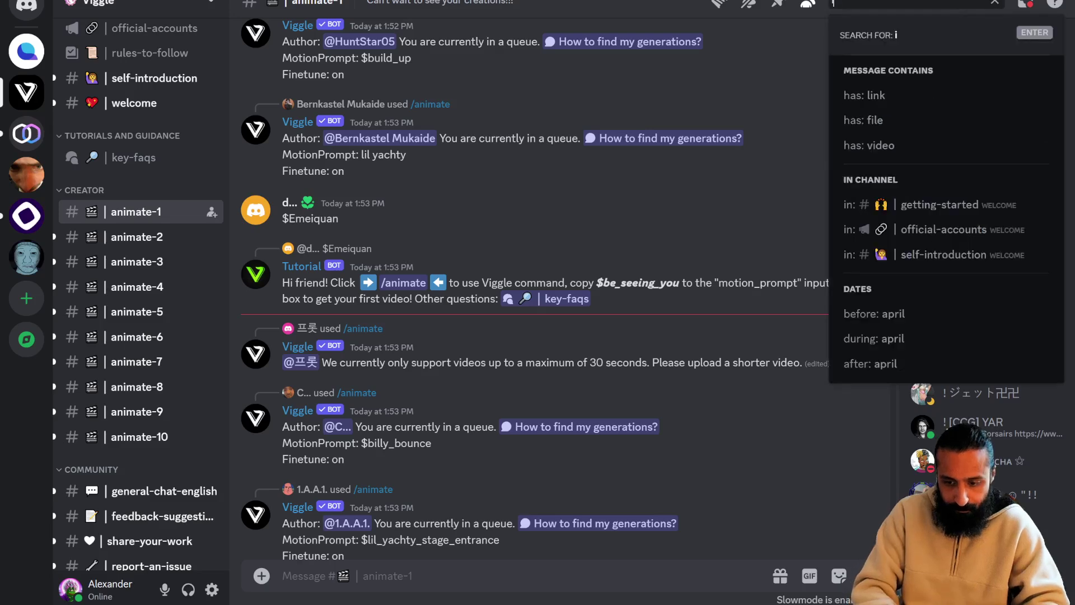
{"action": "key", "text": "Return"}
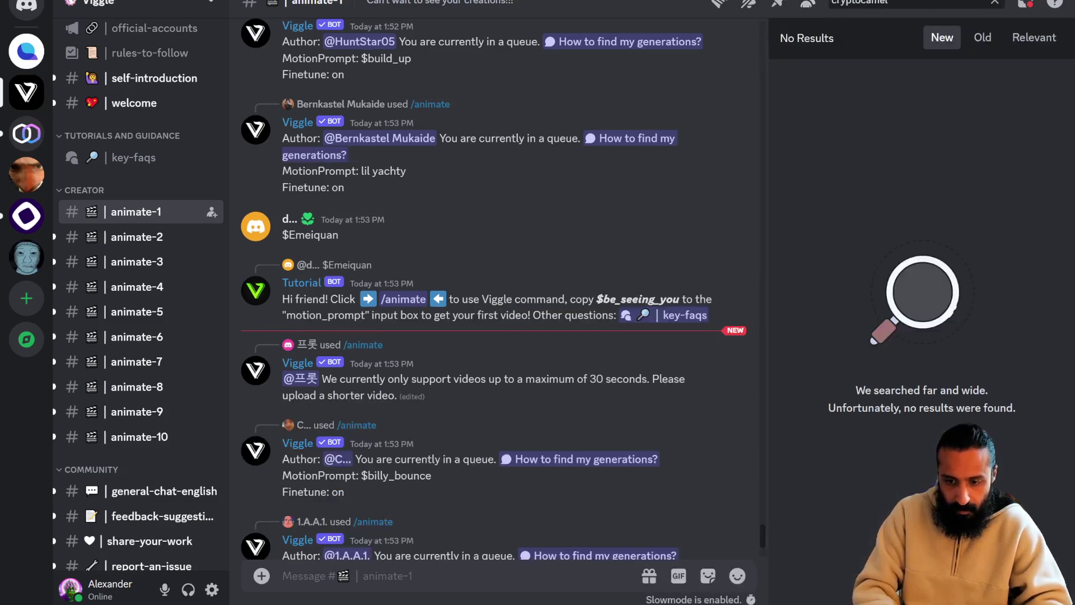
{"action": "left_click", "coordinate": [983, 38]}
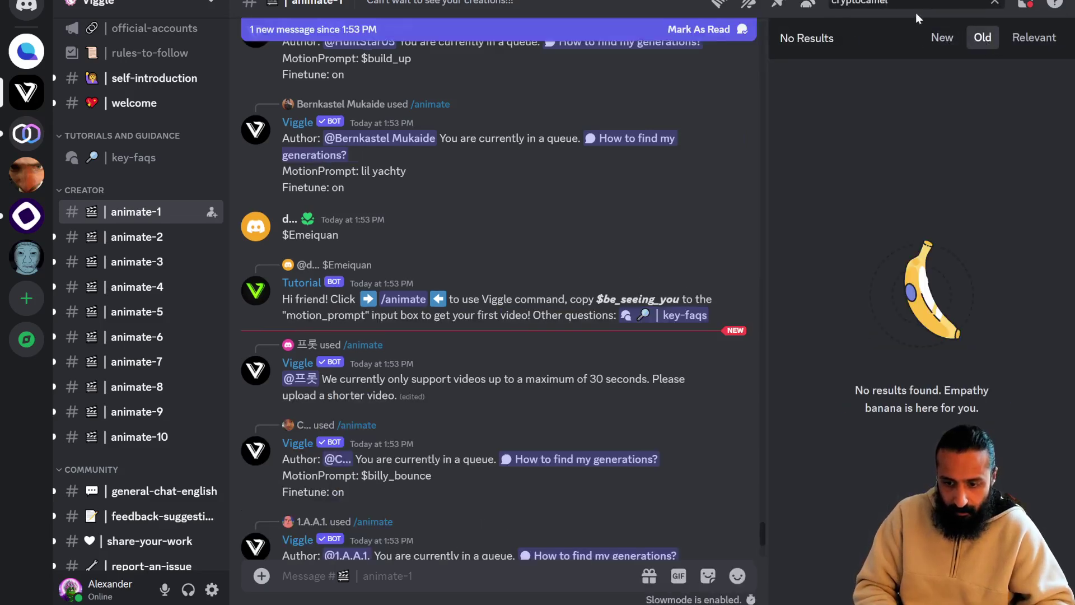
{"action": "left_click", "coordinate": [934, 38]}
Try 'from' and 'crypto' queries, clear the search, and show the server member list
{"action": "left_click", "coordinate": [913, 3]}
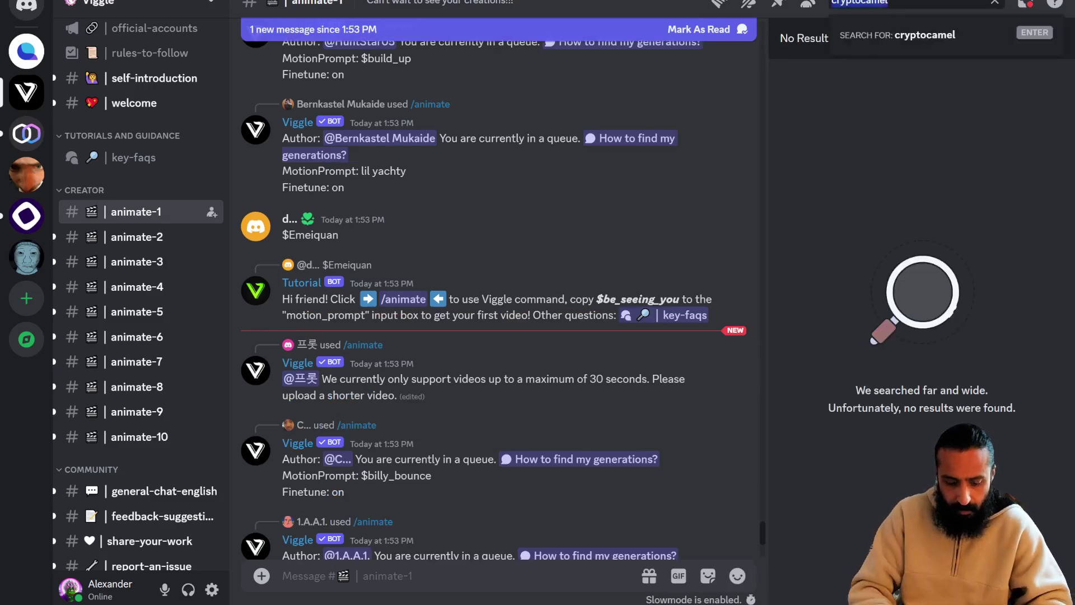
{"action": "type", "text": "from"}
{"action": "key", "text": "BackSpace"}
{"action": "key", "text": "BackSpace"}
{"action": "key", "text": "BackSpace"}
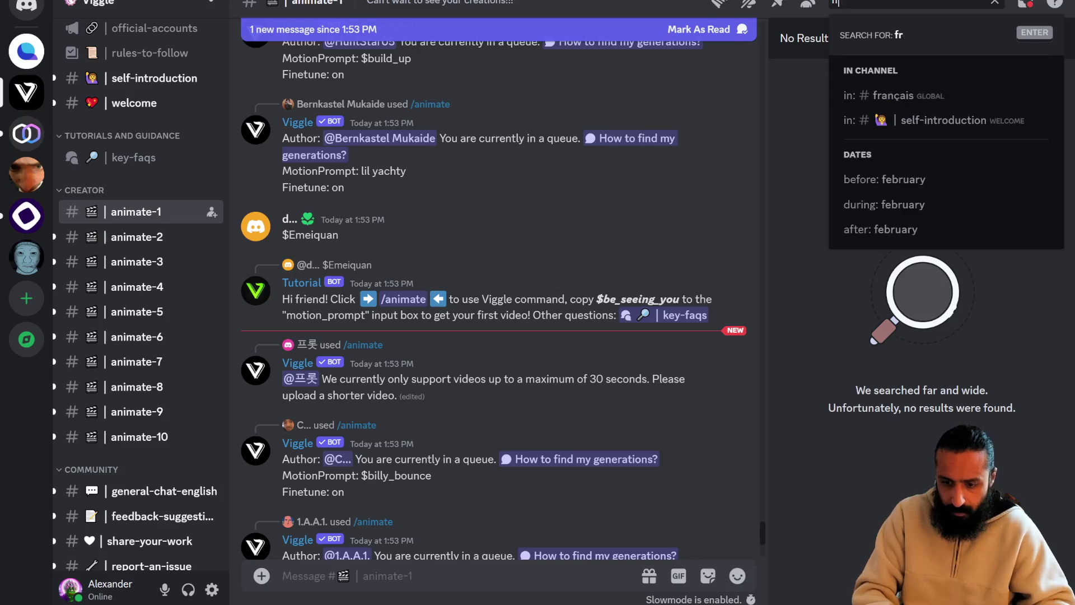
{"action": "key", "text": "BackSpace"}
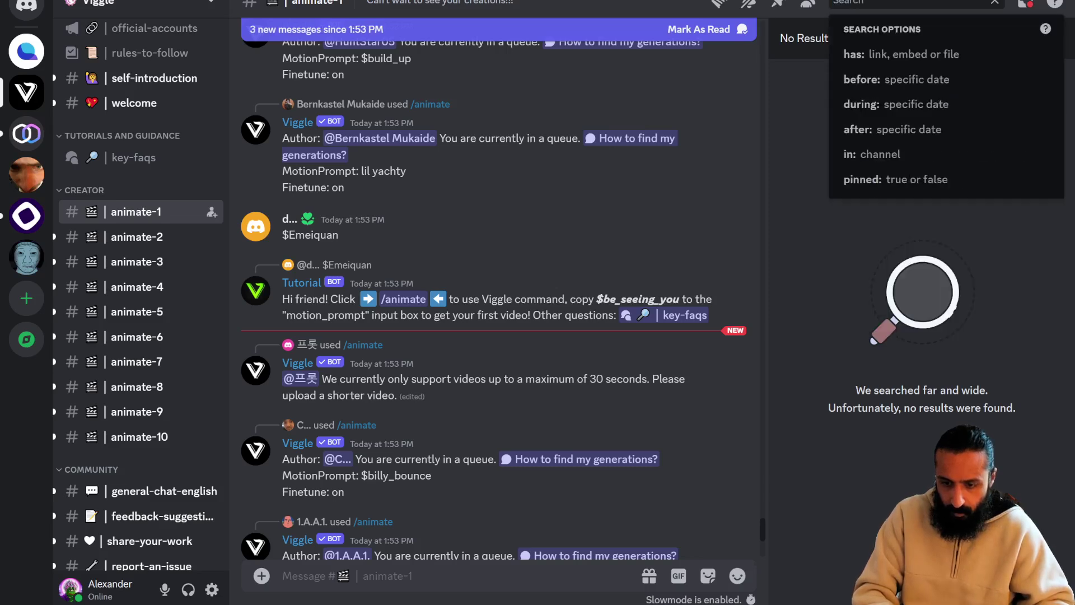
{"action": "type", "text": "crypto"}
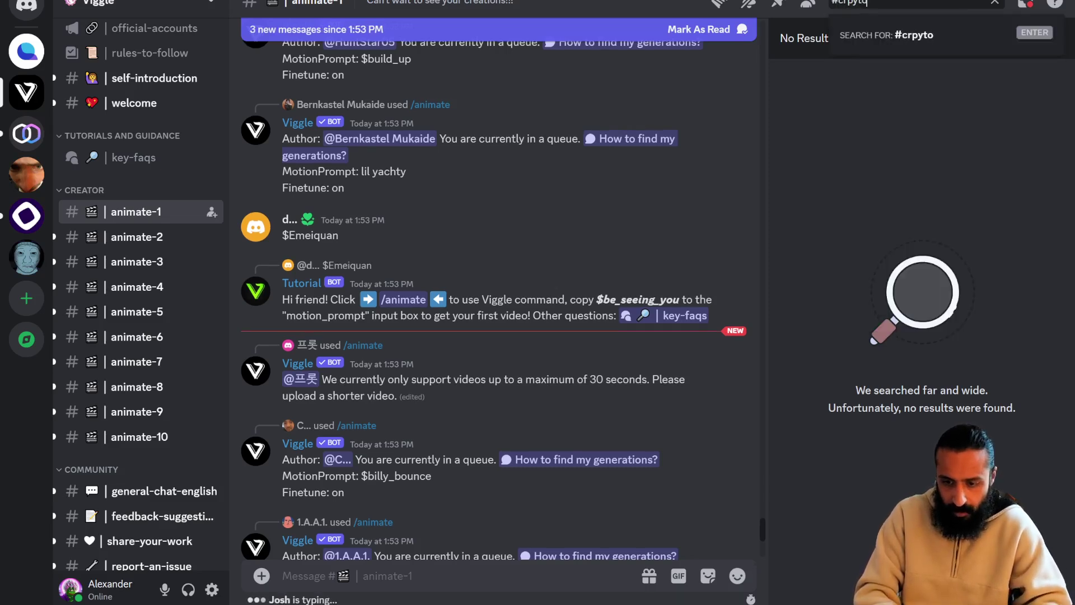
{"action": "key", "text": "BackSpace"}
{"action": "key", "text": "BackSpace"}
{"action": "key", "text": "BackSpace"}
{"action": "key", "text": "BackSpace"}
{"action": "key", "text": "BackSpace"}
{"action": "key", "text": "BackSpace"}
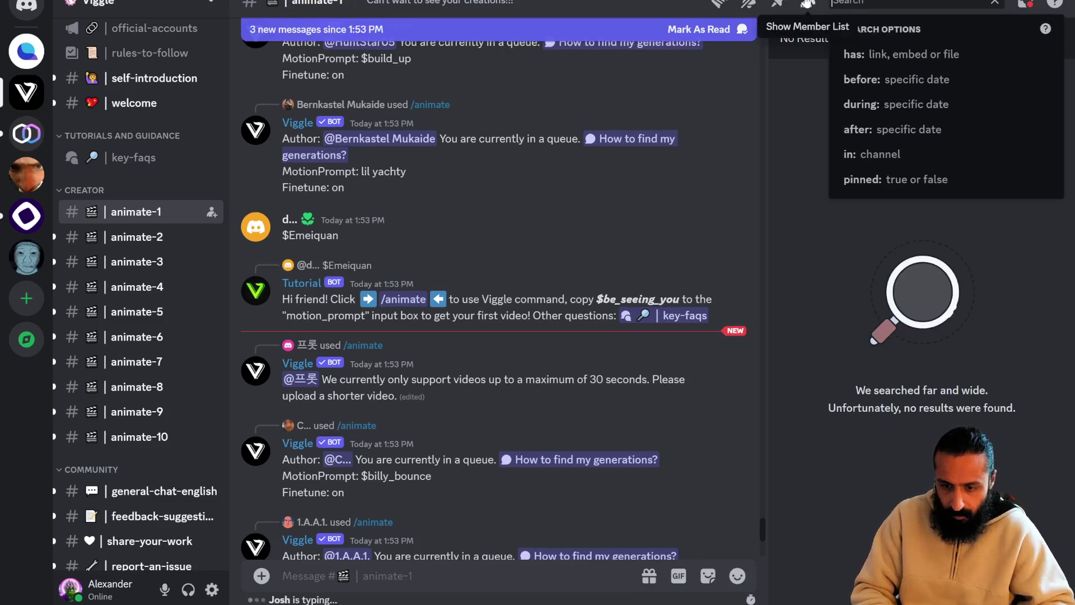
{"action": "left_click", "coordinate": [807, 3]}
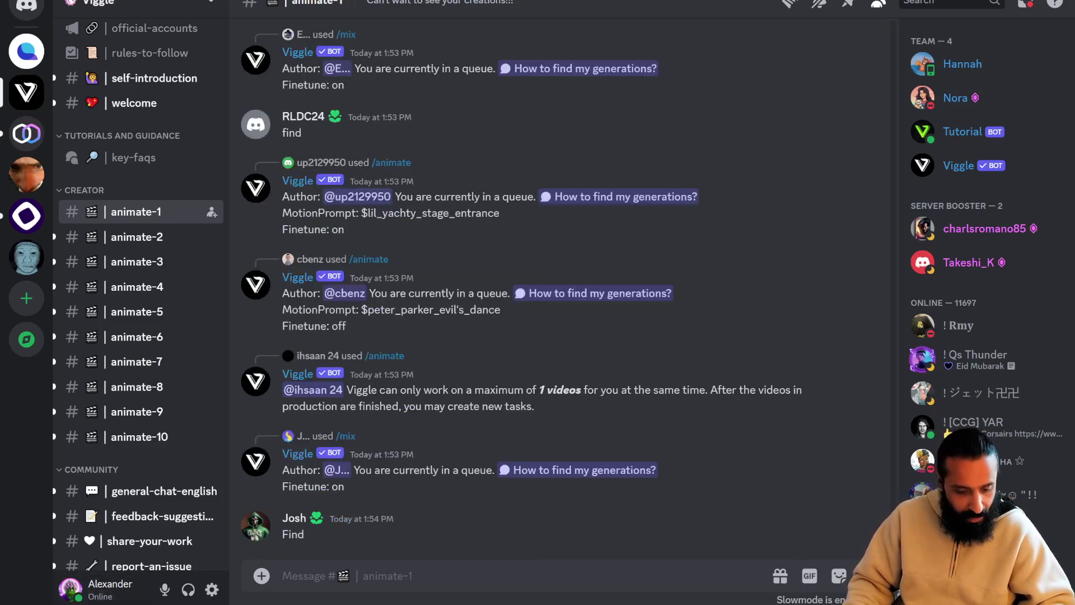
In Downloads, play VzNQegBiheBRj-P5.mp4 with the volume turned down, then close it
{"action": "left_click", "coordinate": [73, 548]}
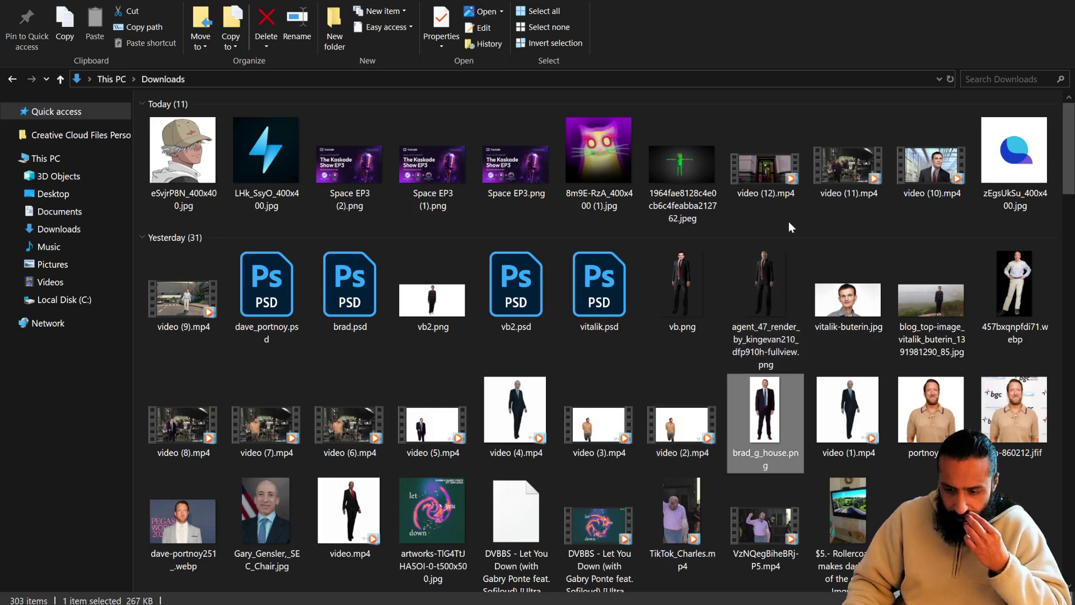
{"action": "double_click", "coordinate": [768, 527]}
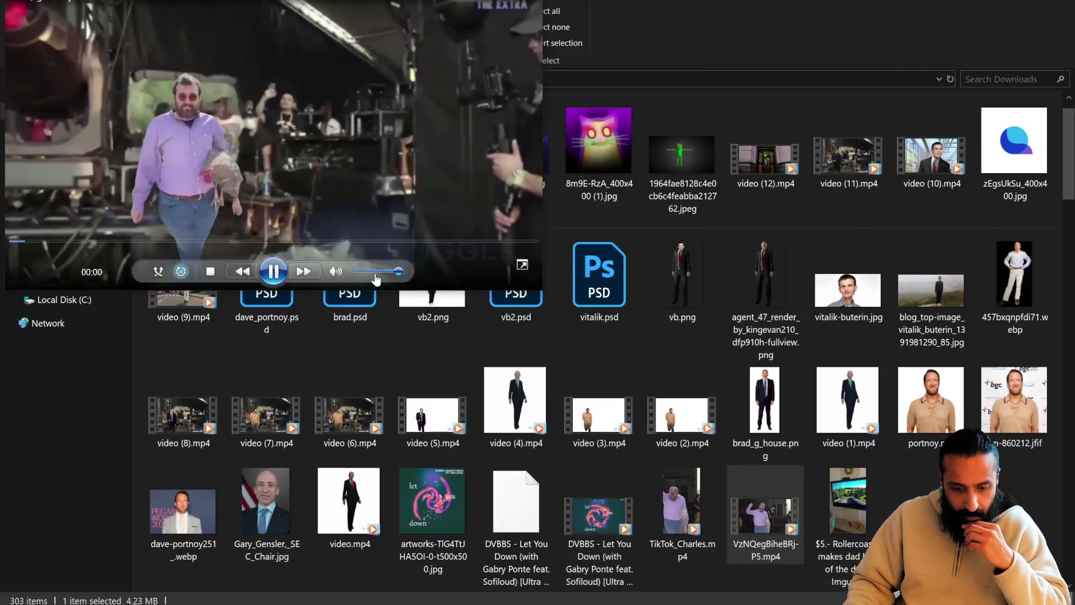
{"action": "left_click", "coordinate": [356, 271]}
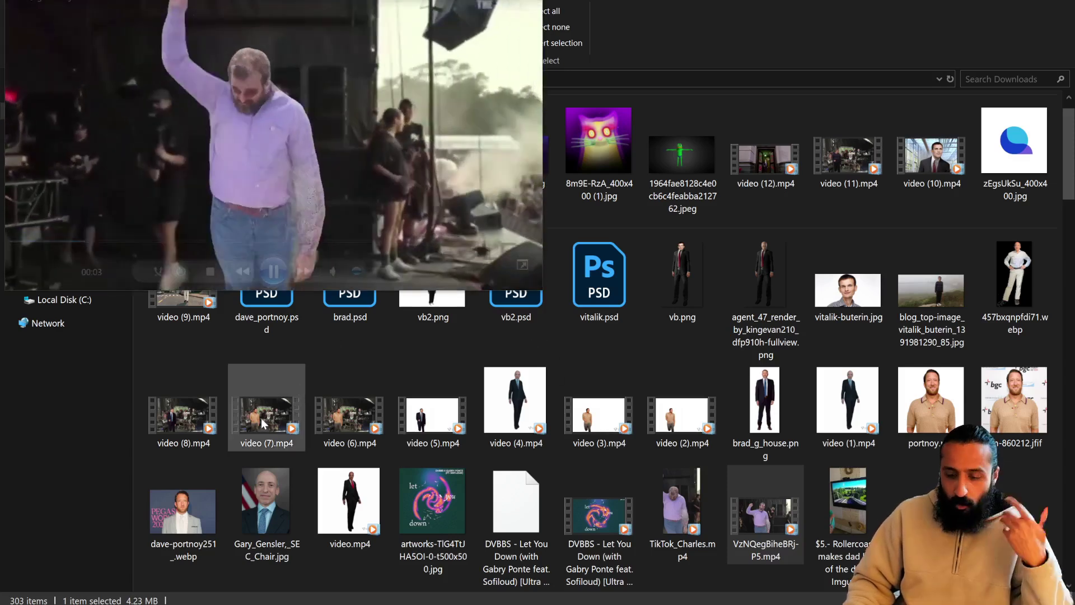
{"action": "key", "text": "alt+F4"}
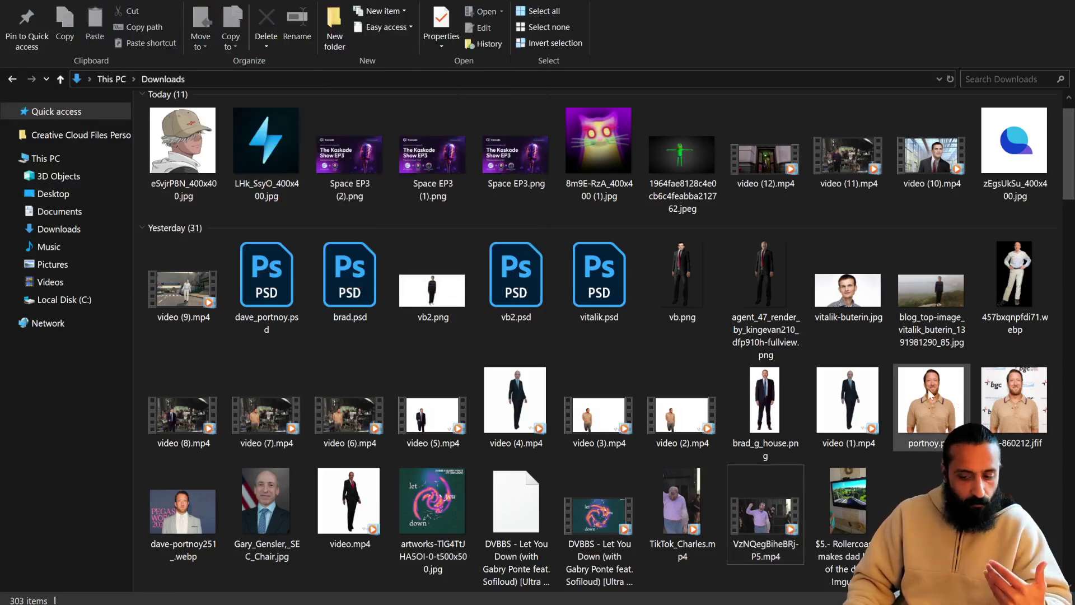
Open the portrait of the man in tan, play video (7).mp4, and view the suit render and close-up portrait
{"action": "left_click", "coordinate": [939, 401]}
{"action": "double_click", "coordinate": [933, 402]}
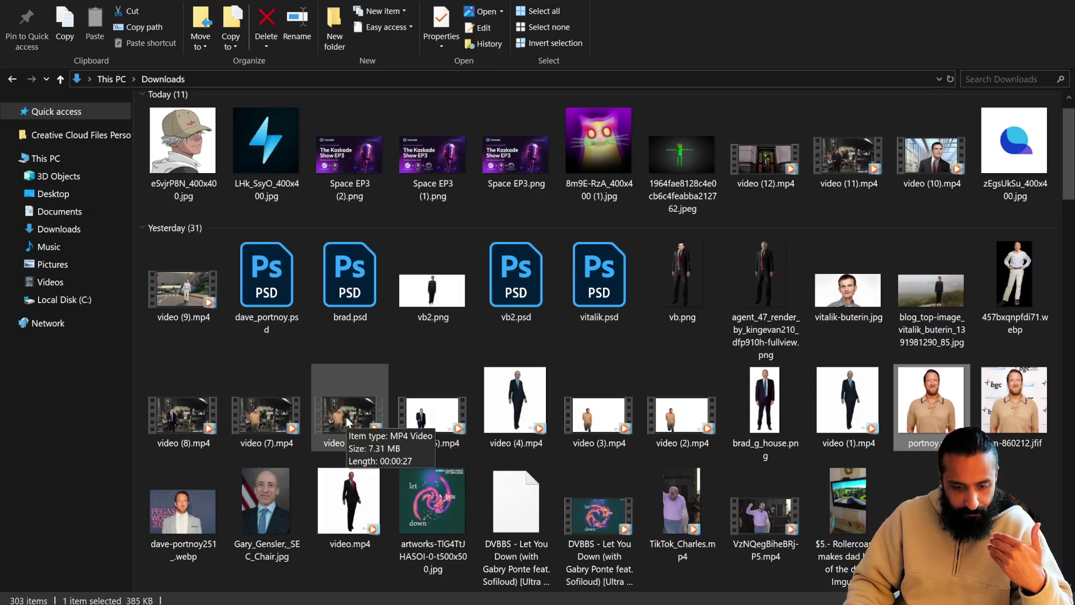
{"action": "double_click", "coordinate": [266, 414]}
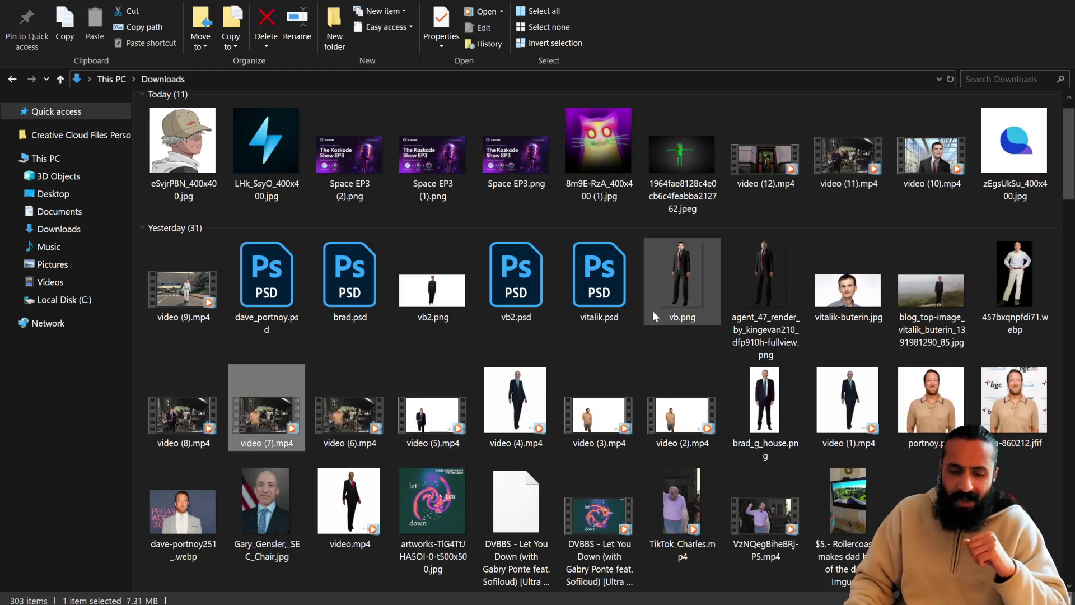
{"action": "double_click", "coordinate": [748, 291]}
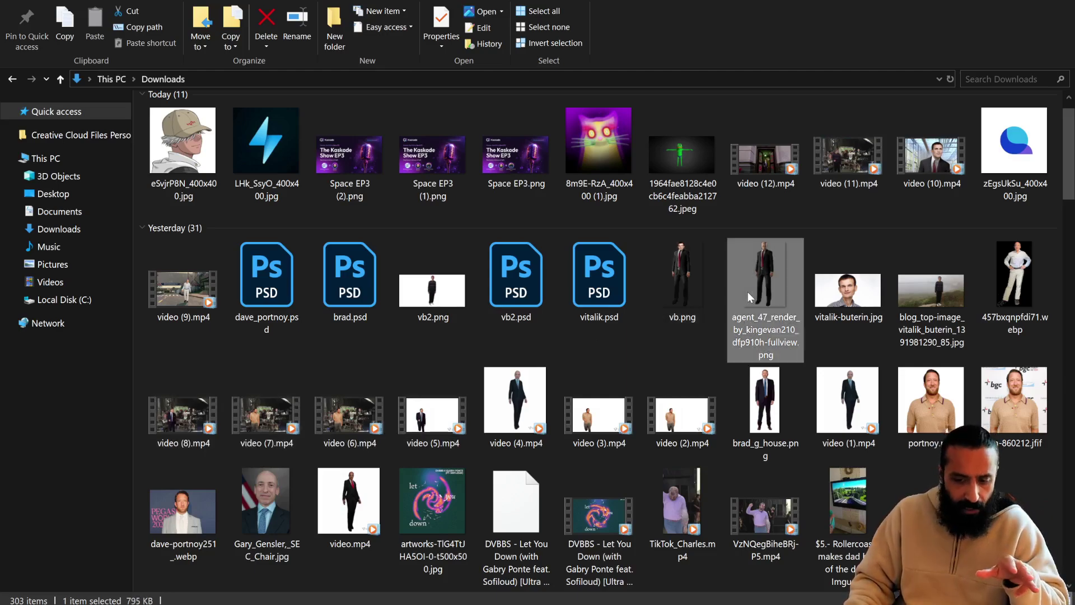
{"action": "key", "text": "Escape"}
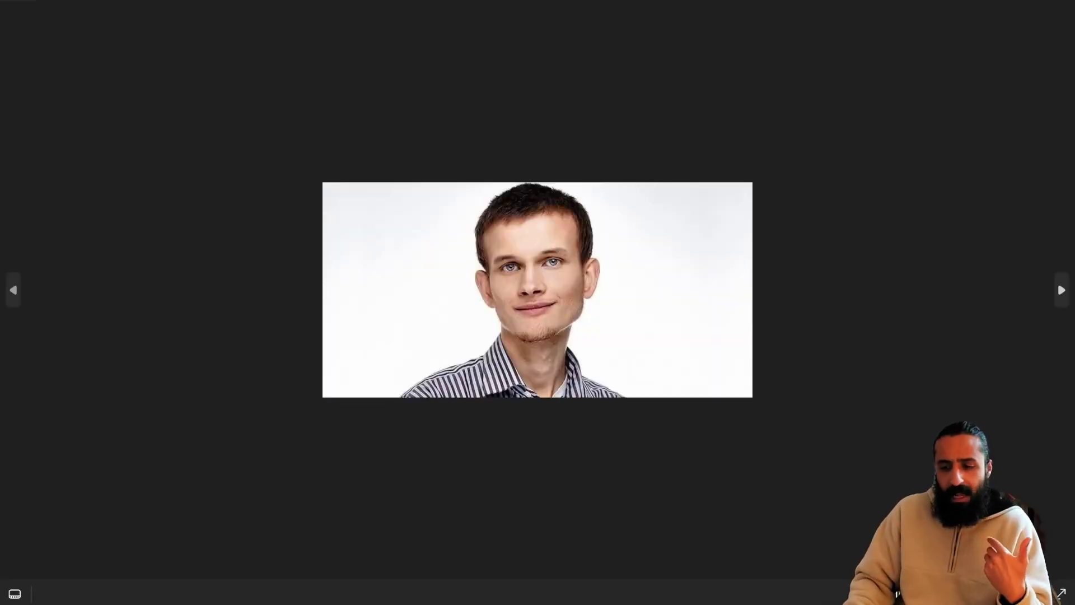
View the full-length suit render vb.png, then play video (10).mp4 full-screen
{"action": "key", "text": "Escape"}
{"action": "left_click", "coordinate": [686, 271]}
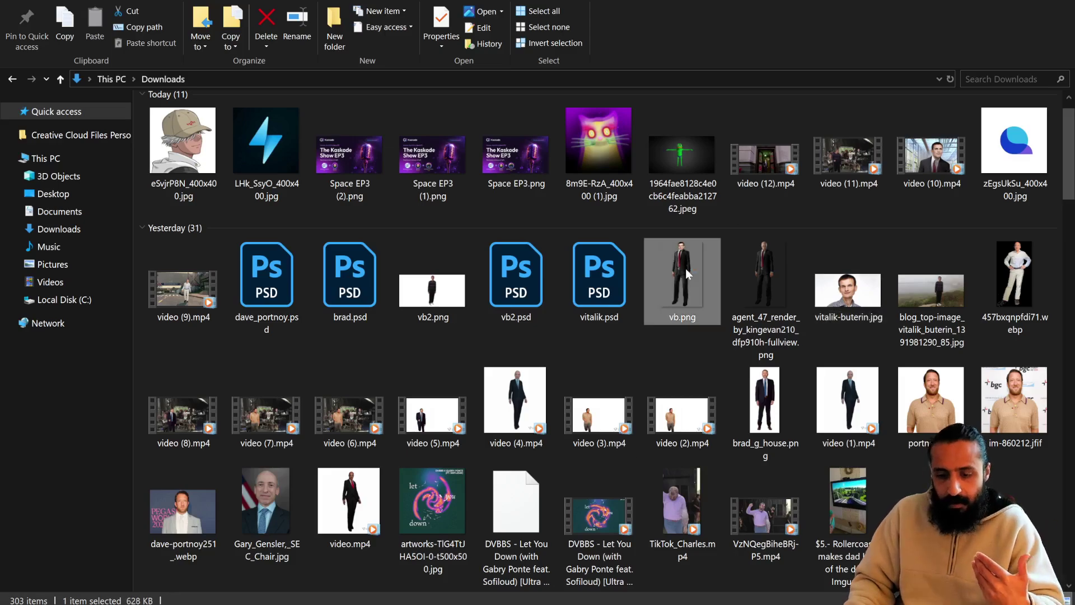
{"action": "double_click", "coordinate": [687, 274]}
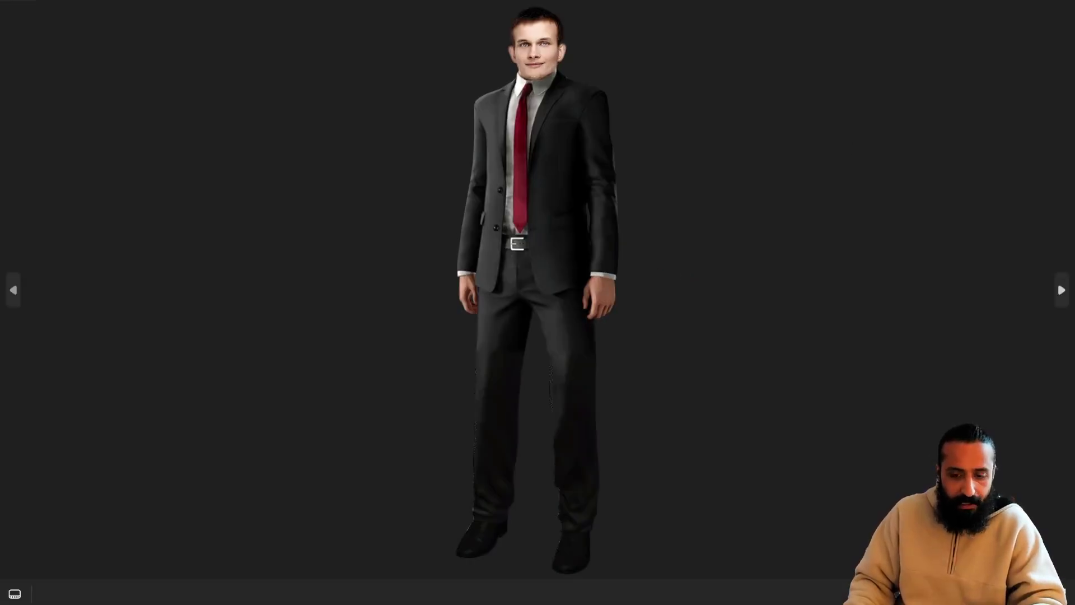
{"action": "key", "text": "Escape"}
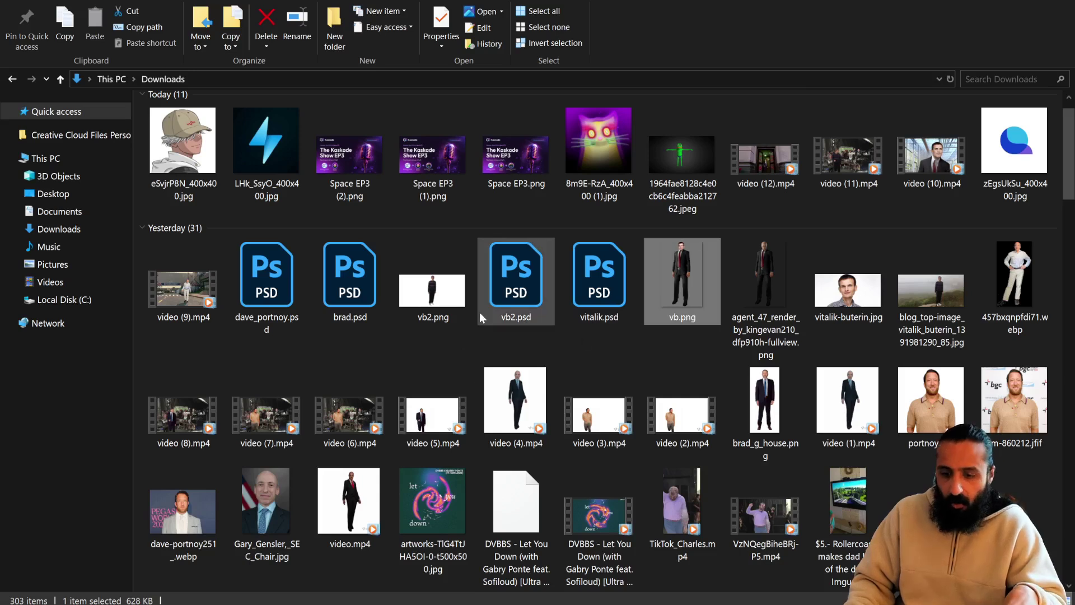
{"action": "mouse_move", "coordinate": [468, 317]}
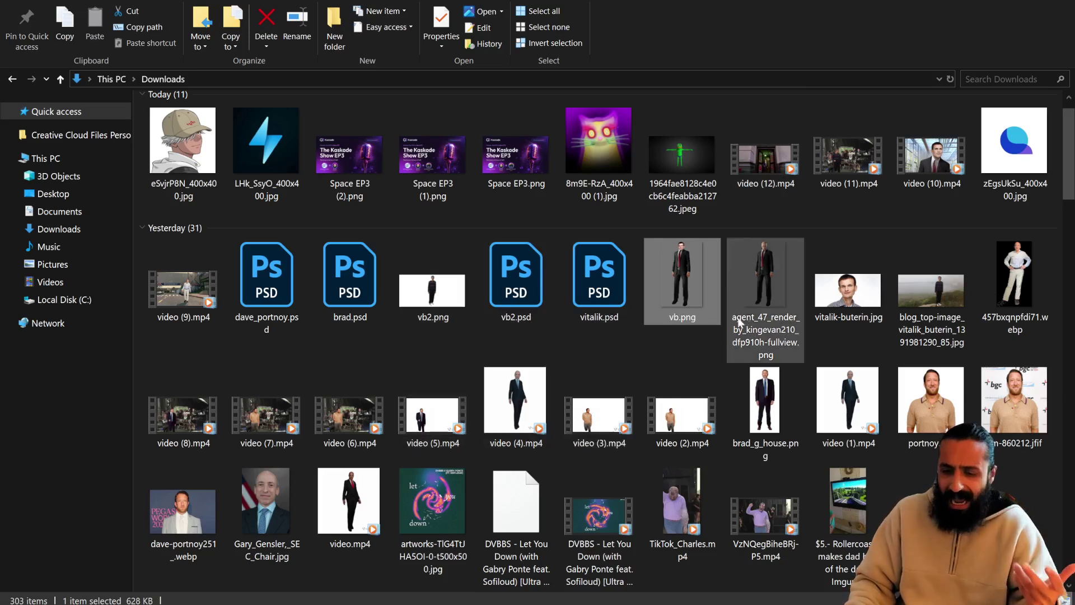
{"action": "double_click", "coordinate": [926, 164]}
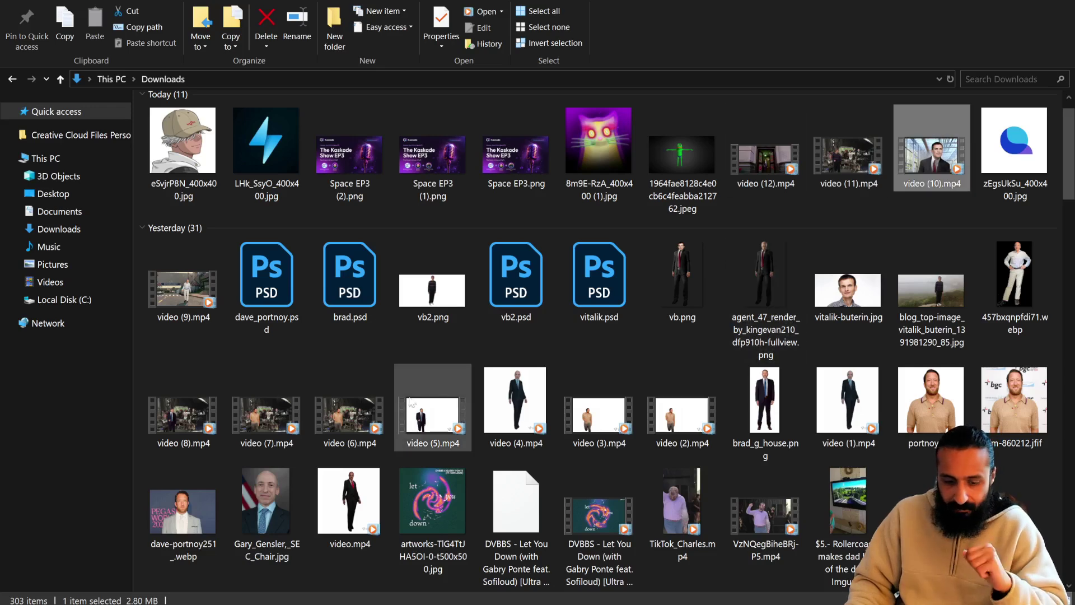
{"action": "double_click", "coordinate": [174, 415]}
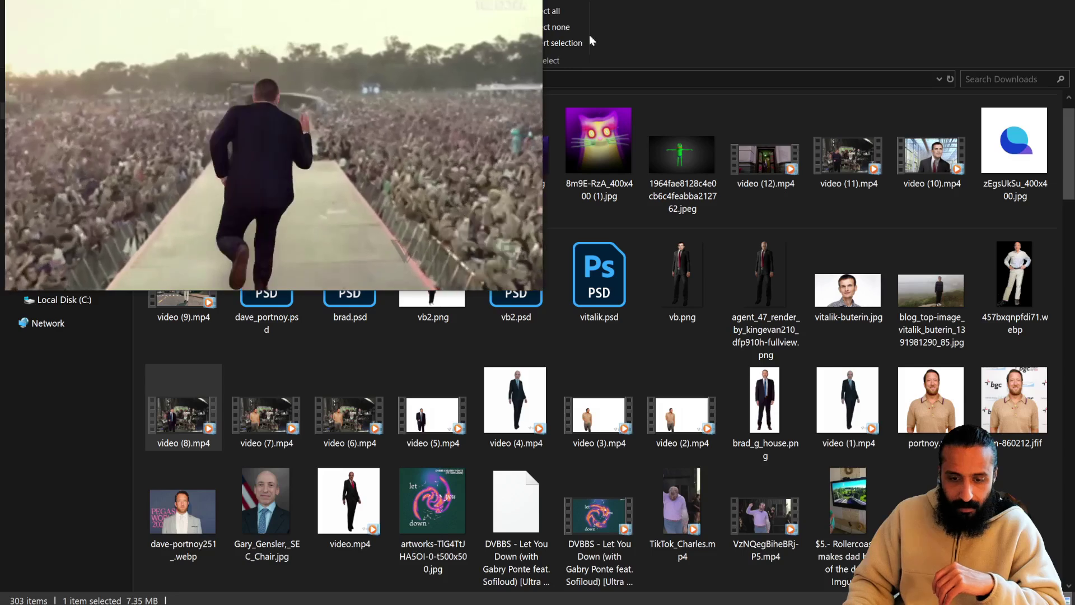
{"action": "key", "text": "alt+F4"}
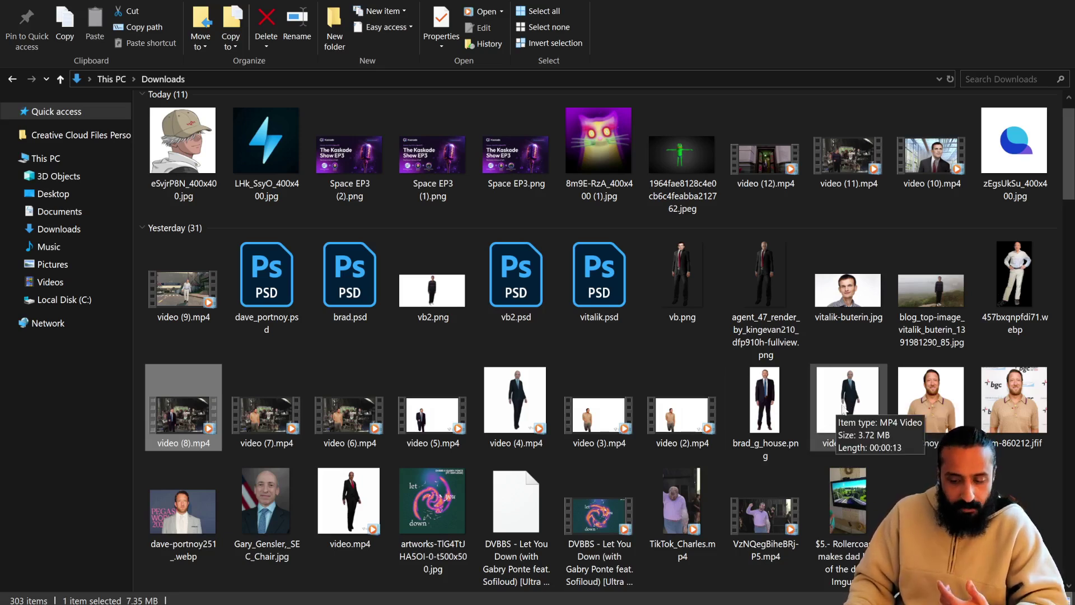
Try opening 457bxqnpfdi71.webp, then play video (9).mp4, raising the volume and then muting it
{"action": "double_click", "coordinate": [1016, 274]}
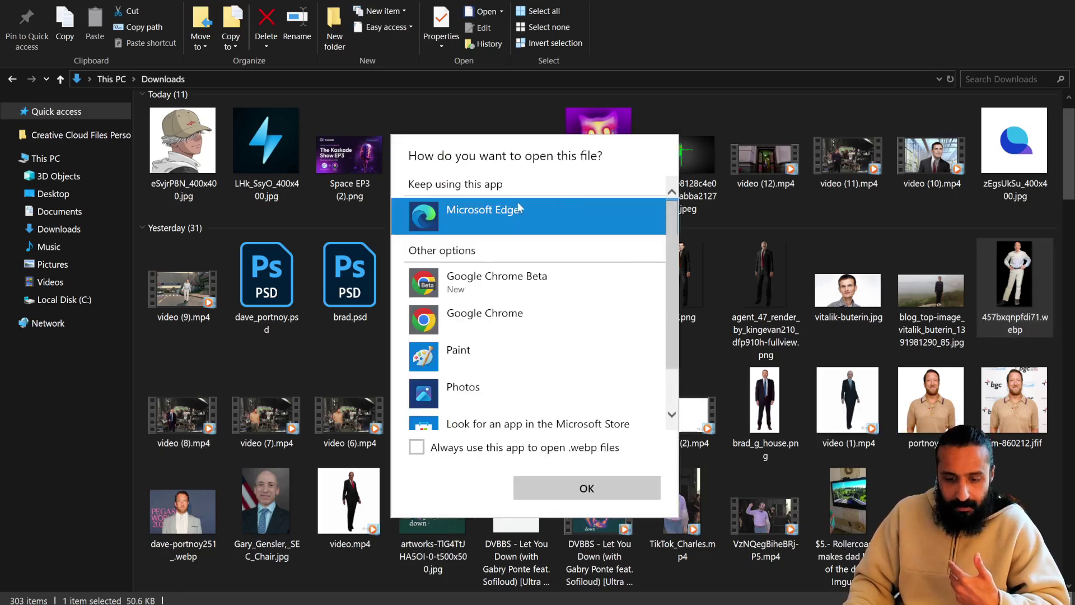
{"action": "left_click", "coordinate": [1020, 291]}
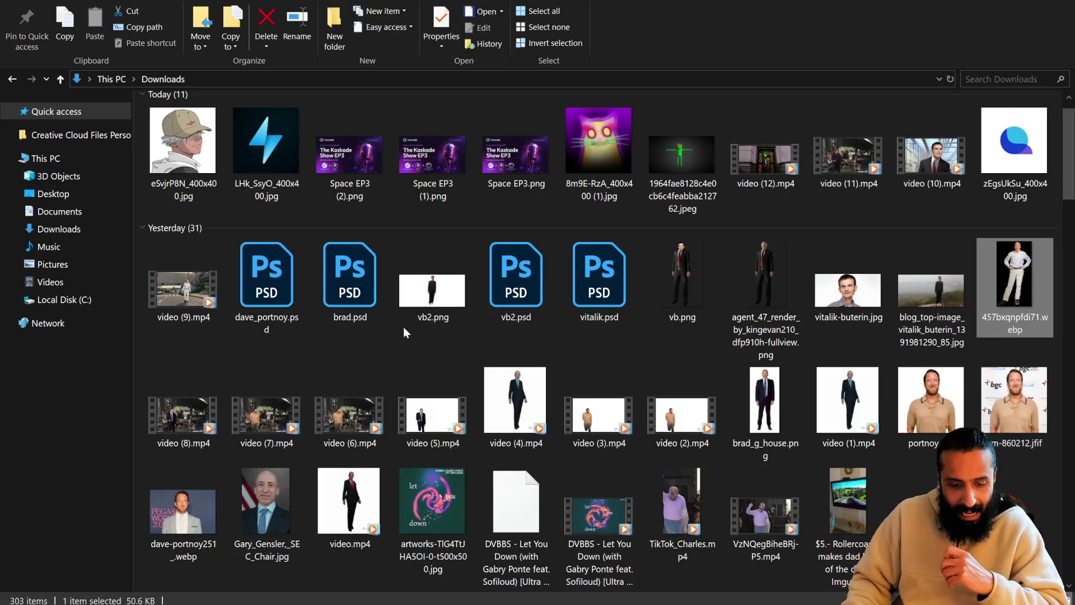
{"action": "double_click", "coordinate": [182, 299]}
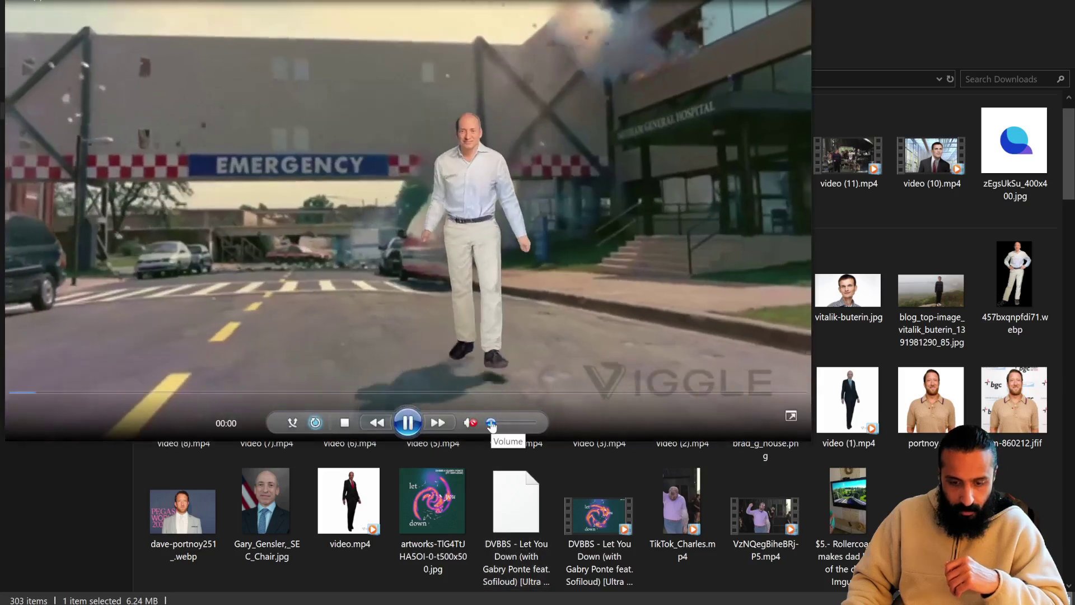
{"action": "left_click_drag", "start_coordinate": [491, 426], "coordinate": [524, 427]}
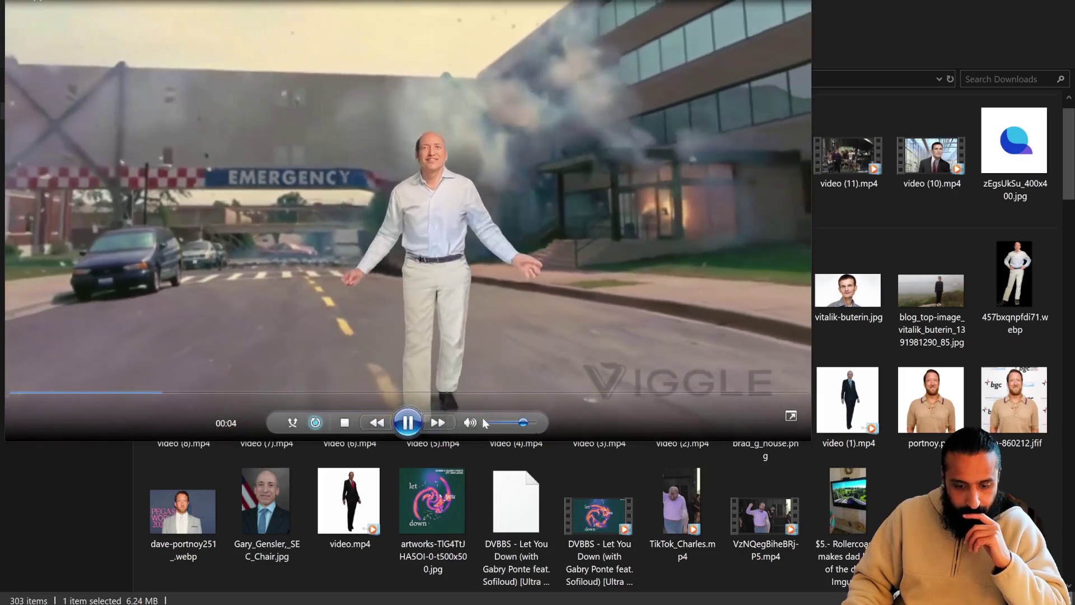
{"action": "left_click", "coordinate": [471, 423]}
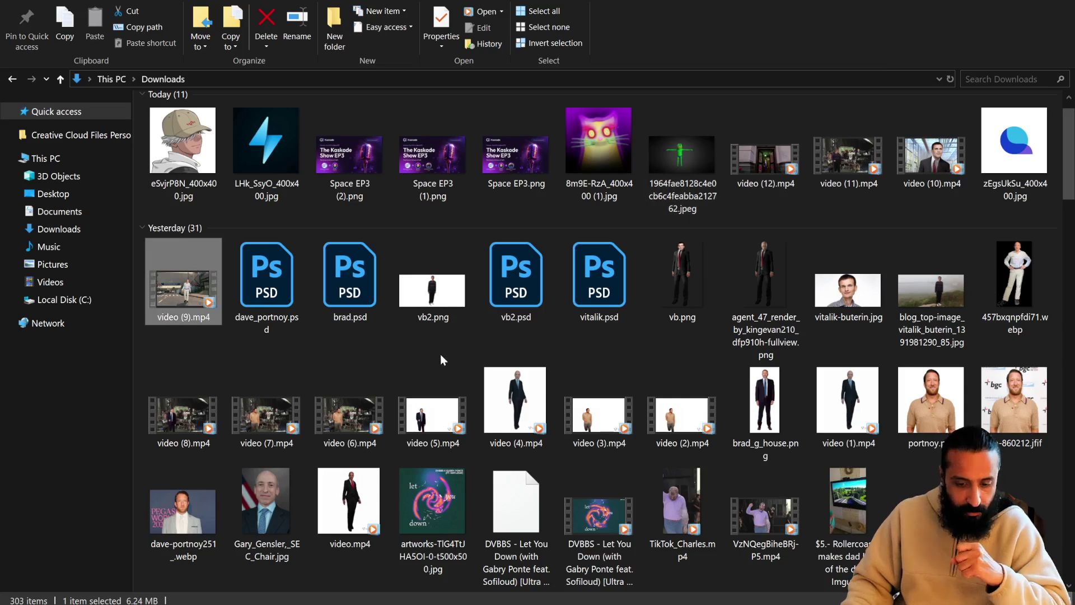
Play and pause the dancing clip video (4).mp4, close the player, and switch to Discord
{"action": "double_click", "coordinate": [526, 397]}
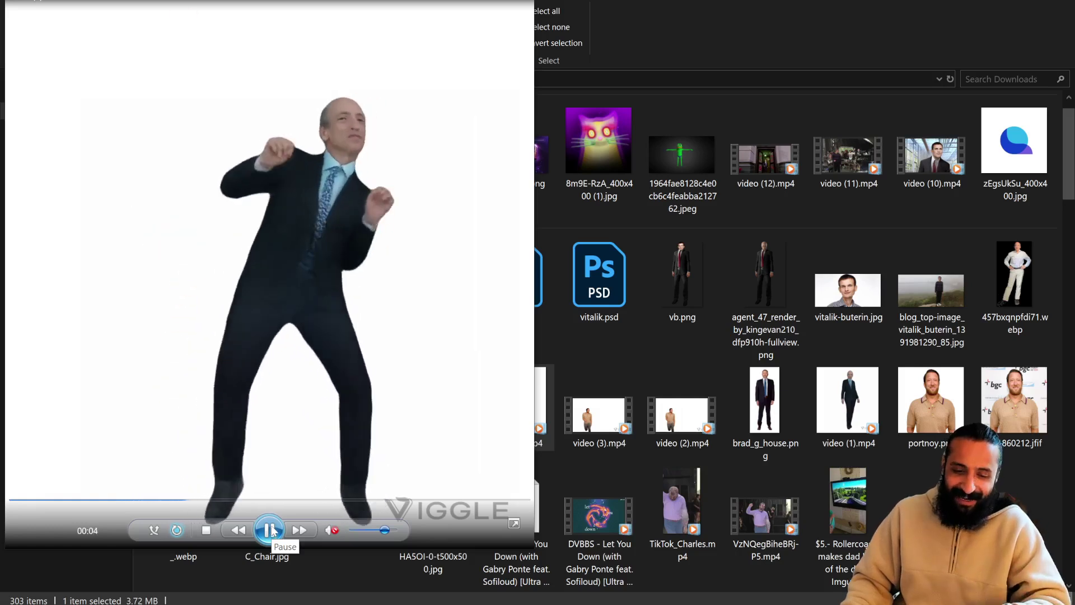
{"action": "left_click", "coordinate": [270, 529]}
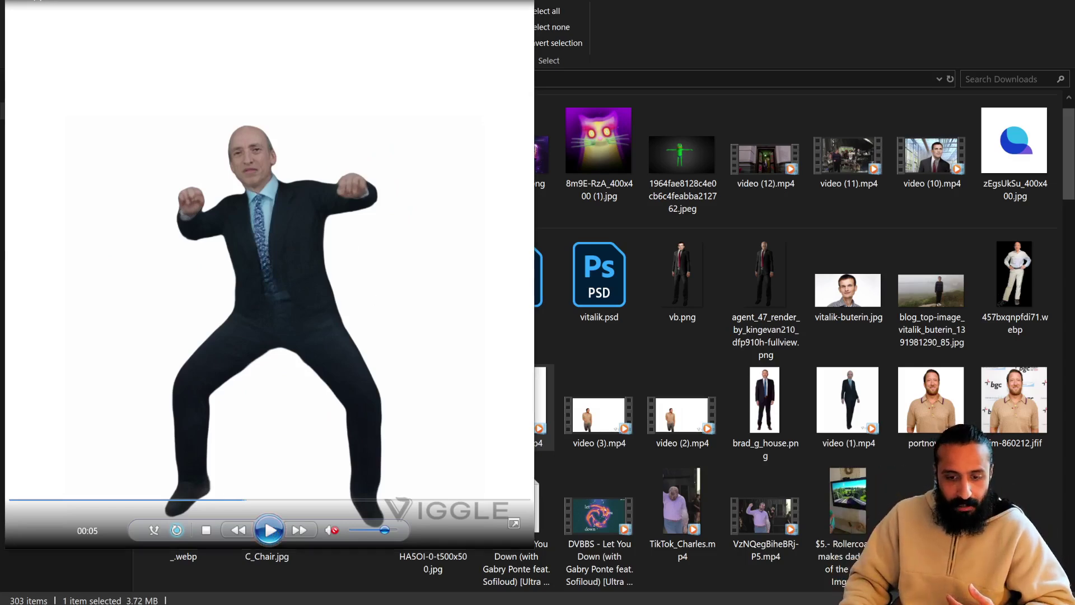
{"action": "key", "text": "alt+F4"}
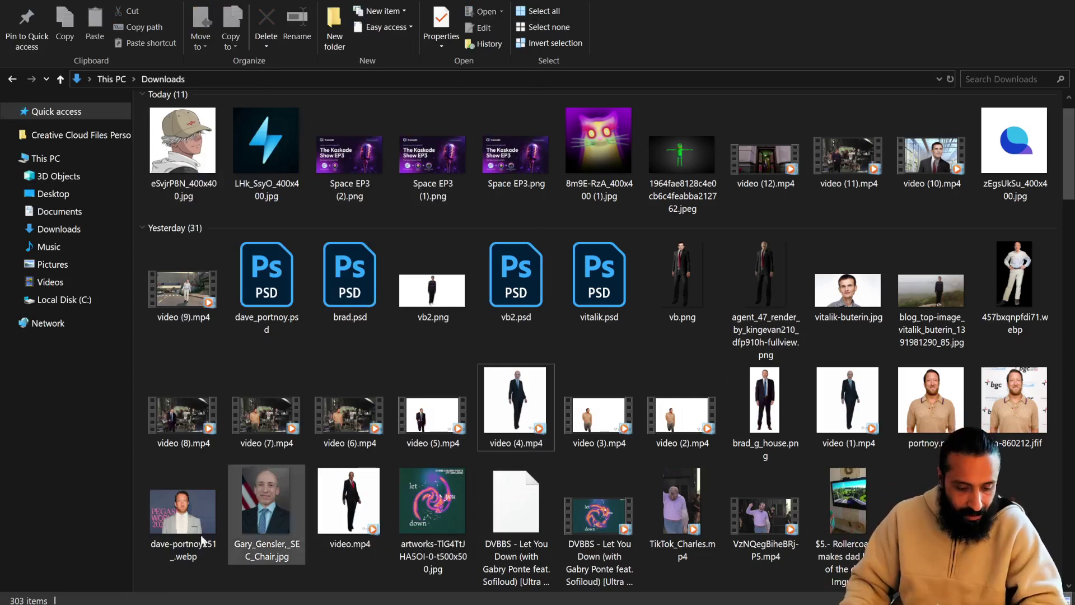
{"action": "key", "text": "alt+Tab"}
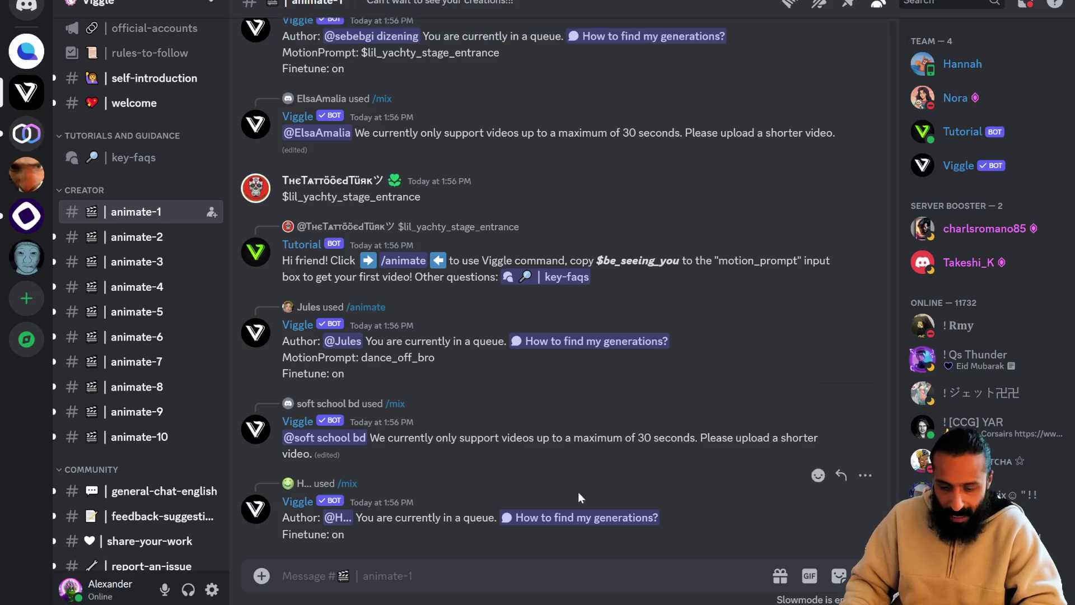
From animate-1, search the server's messages for the user's handle again
{"action": "left_click", "coordinate": [144, 158]}
{"action": "left_click", "coordinate": [140, 215]}
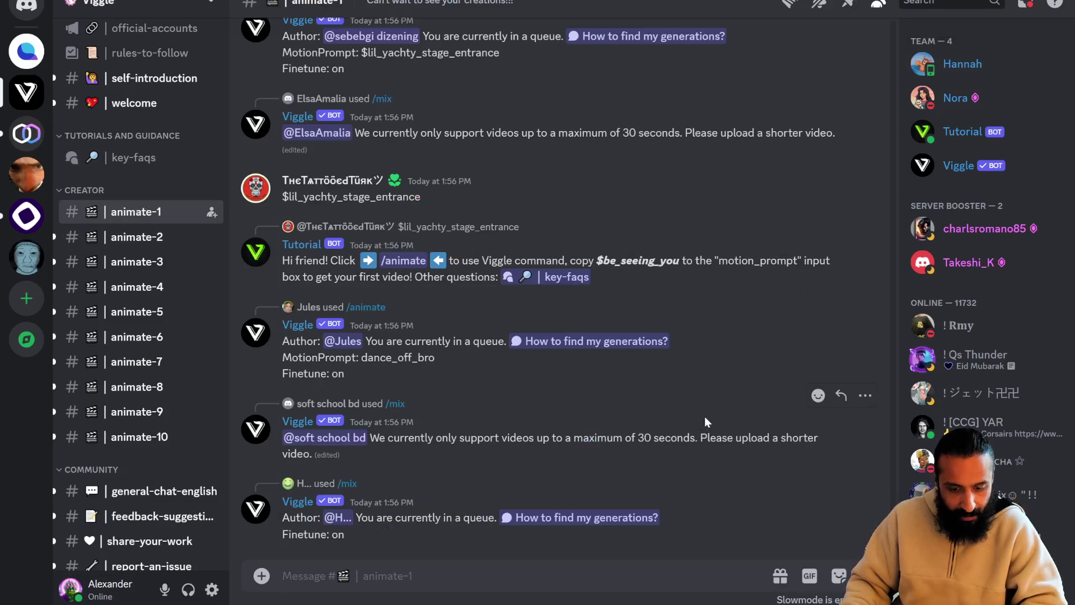
{"action": "key", "text": "ctrl+f"}
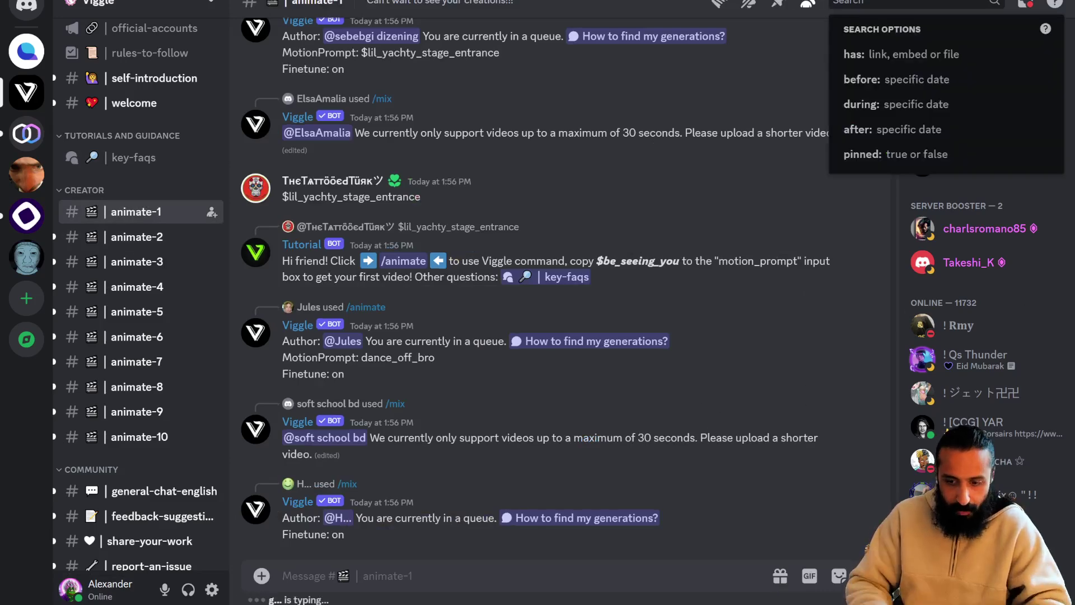
{"action": "type", "text": "cryptocame"}
{"action": "key", "text": "Return"}
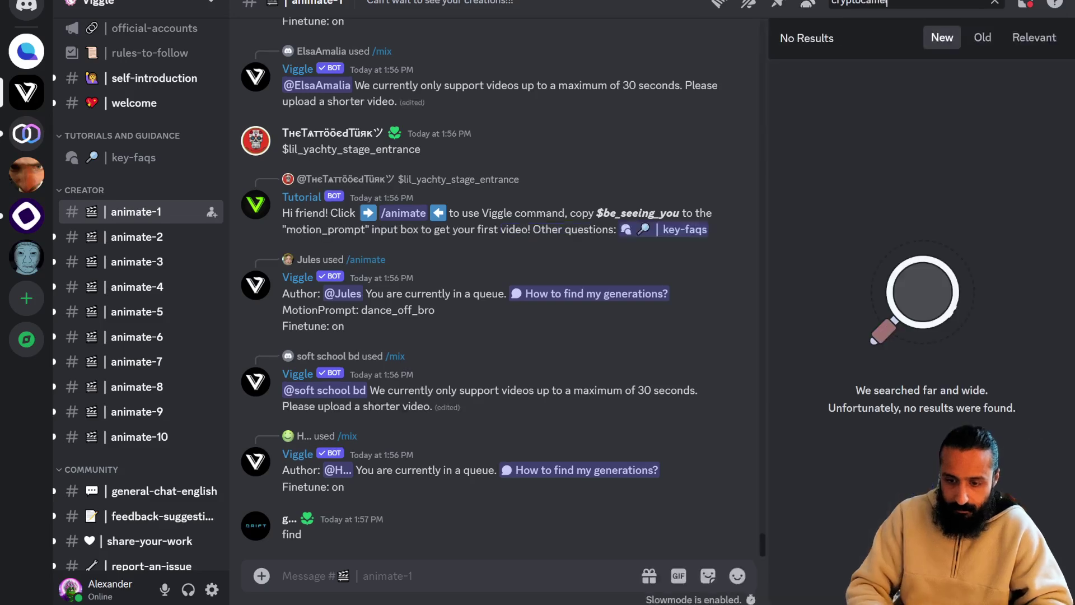
Skim the key-faqs forum's /animate and /mix tutorial posts
{"action": "key", "text": "ctrl+a"}
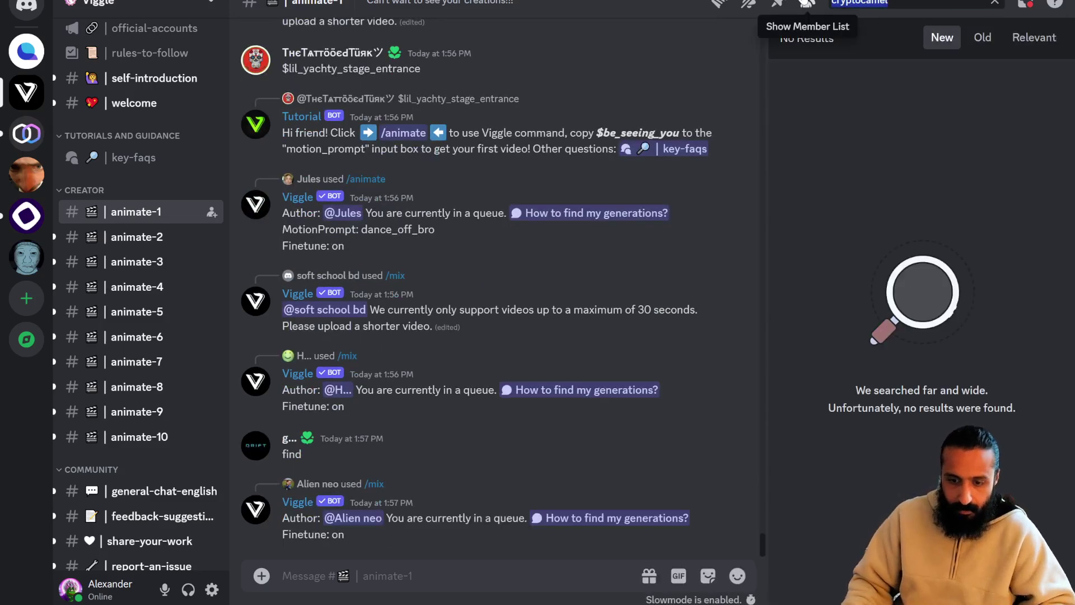
{"action": "left_click", "coordinate": [106, 159]}
{"action": "scroll", "coordinate": [592, 380], "scroll_direction": "down", "scroll_amount": 5}
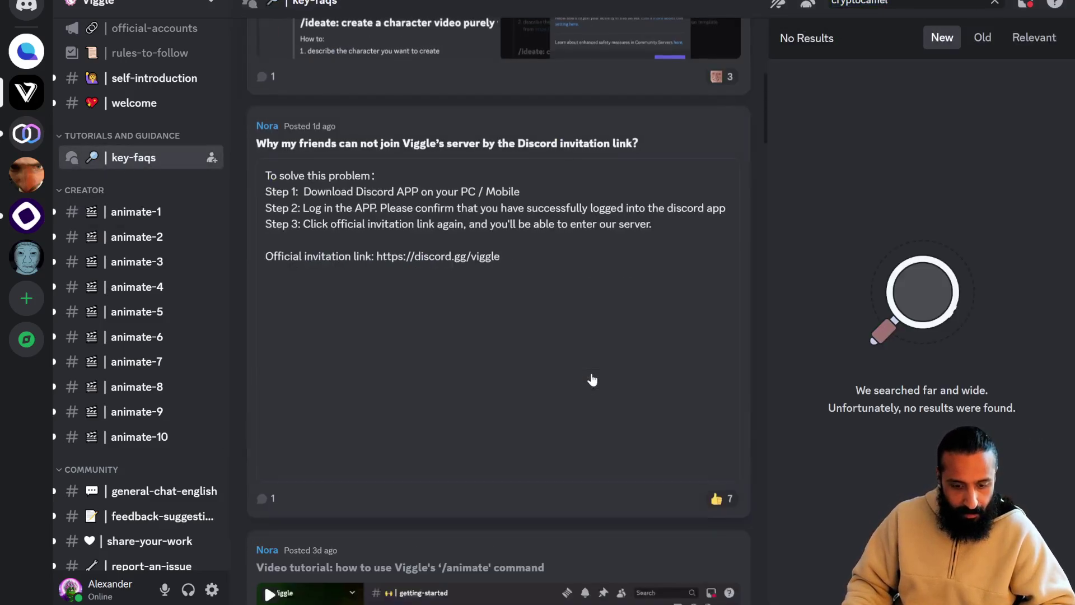
{"action": "scroll", "coordinate": [593, 379], "scroll_direction": "up", "scroll_amount": 5}
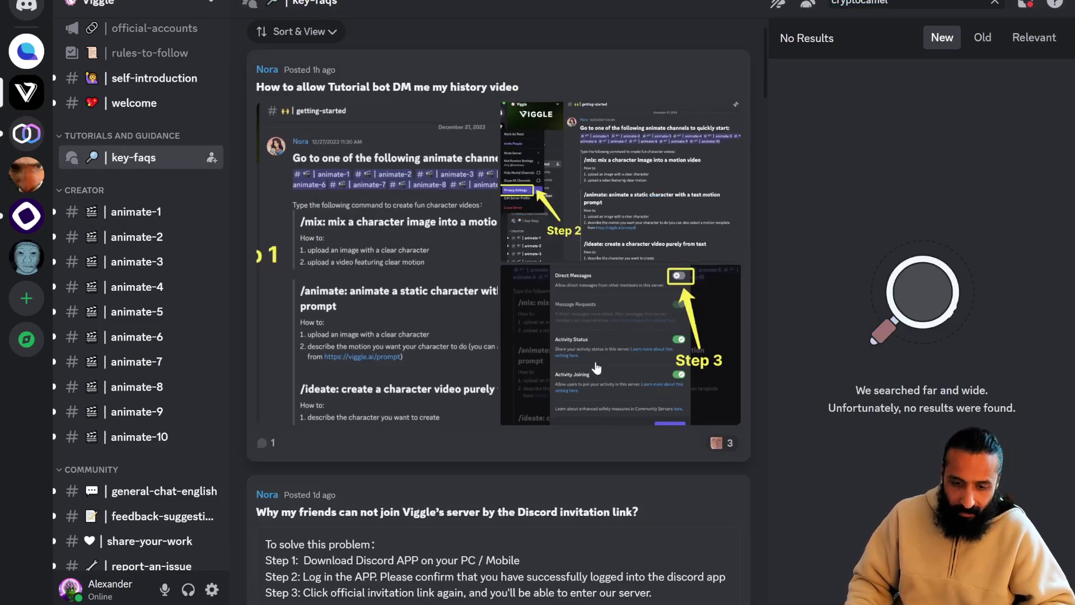
{"action": "scroll", "coordinate": [597, 367], "scroll_direction": "down", "scroll_amount": 10}
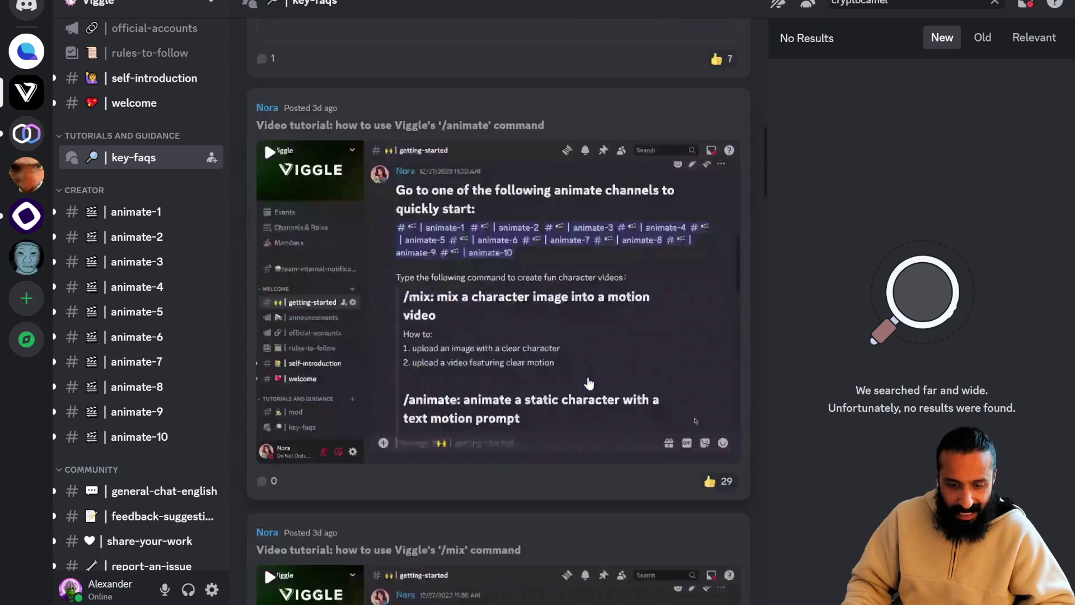
Scroll back through animate-1 and watch the Peter Parker dance result video
{"action": "left_click", "coordinate": [153, 213]}
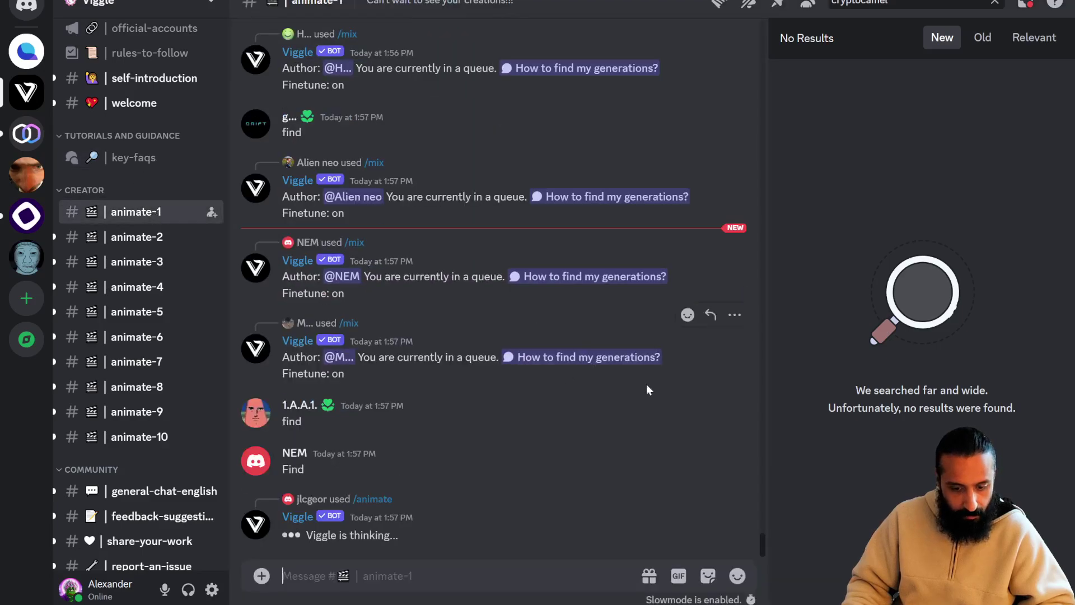
{"action": "scroll", "coordinate": [651, 412], "scroll_direction": "up", "scroll_amount": 15}
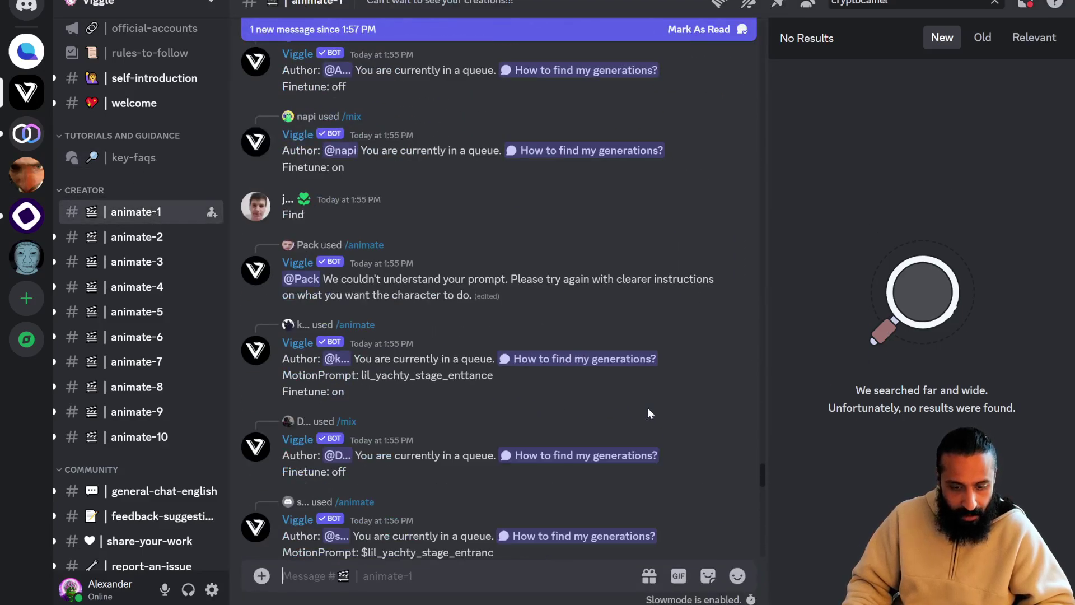
{"action": "scroll", "coordinate": [648, 412], "scroll_direction": "up", "scroll_amount": 15}
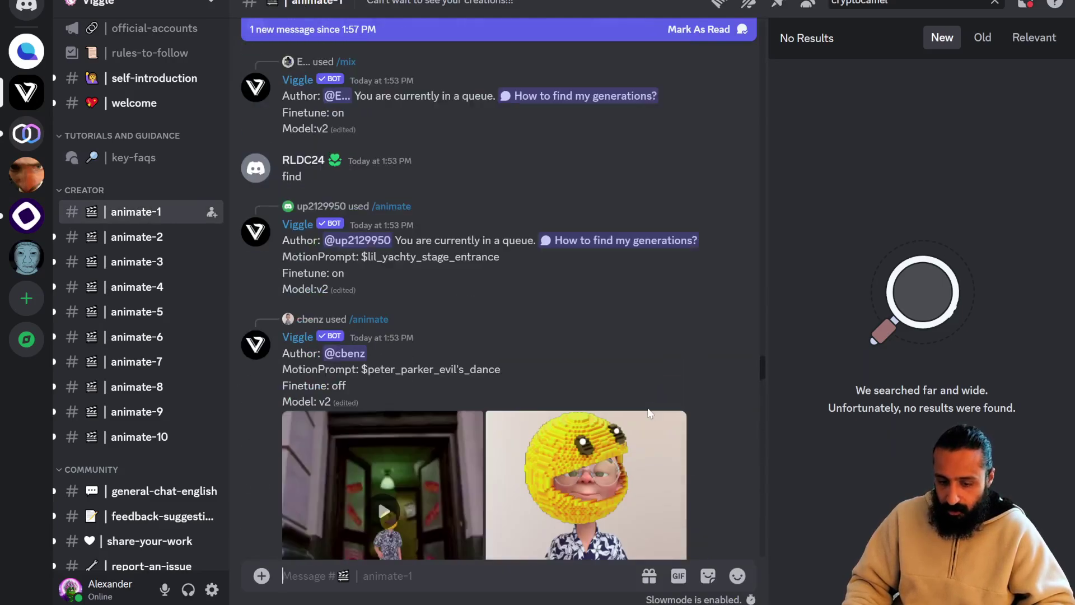
{"action": "scroll", "coordinate": [647, 407], "scroll_direction": "up", "scroll_amount": 1}
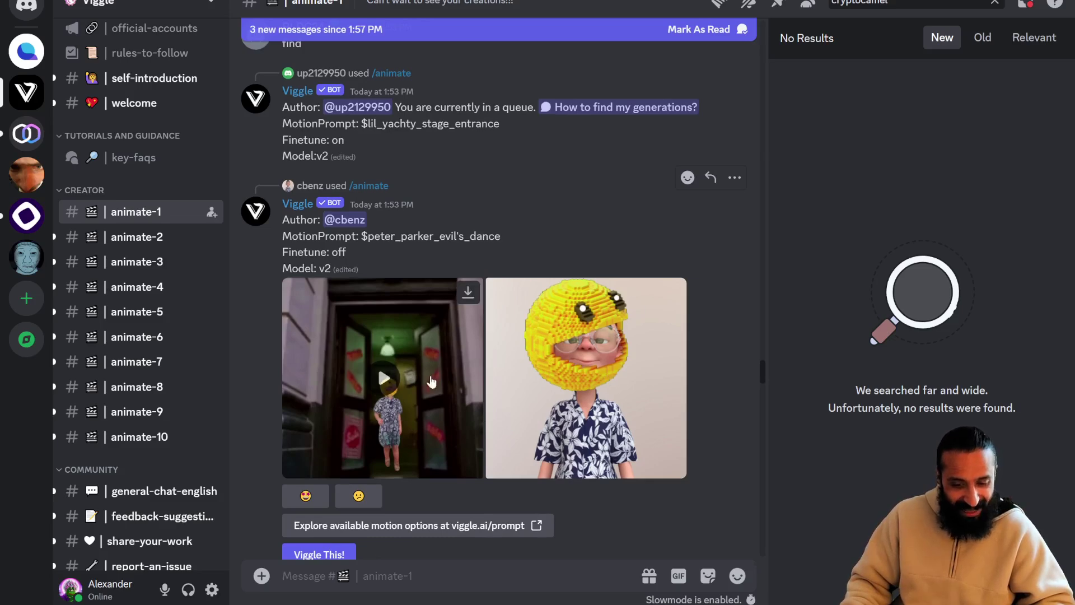
{"action": "left_click", "coordinate": [390, 376]}
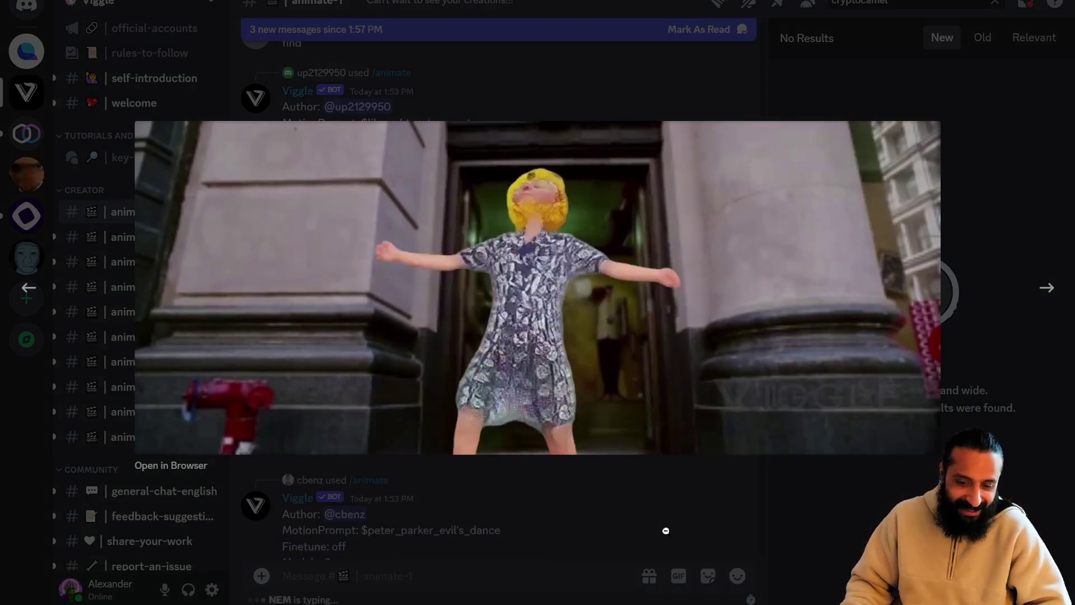
{"action": "left_click", "coordinate": [655, 515]}
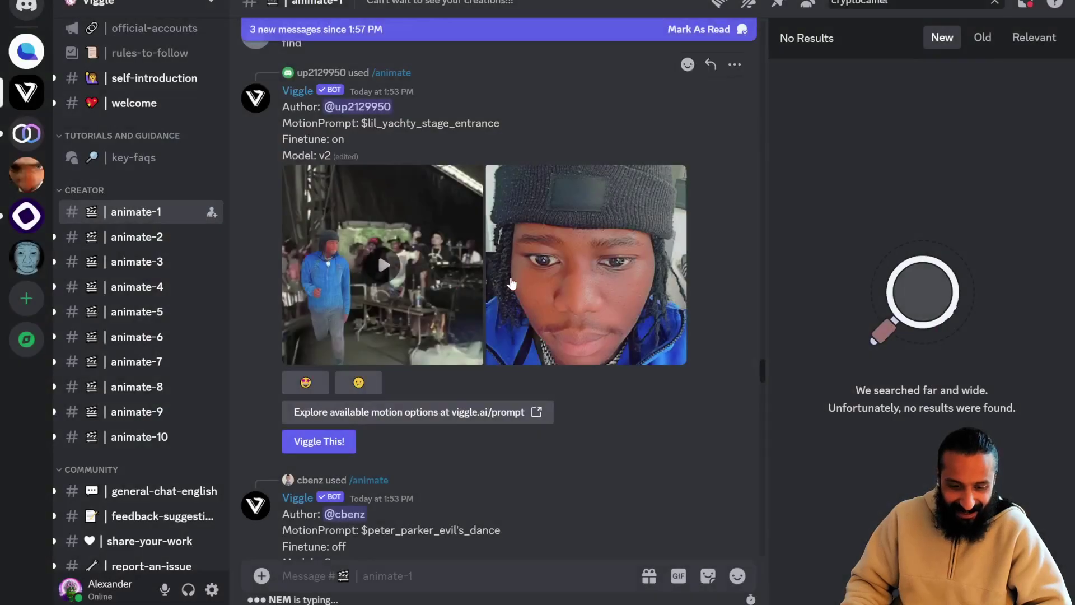
View the stage entrance character photo and play the Lil Yachty stage entrance result
{"action": "left_click", "coordinate": [589, 336]}
{"action": "left_click", "coordinate": [703, 410]}
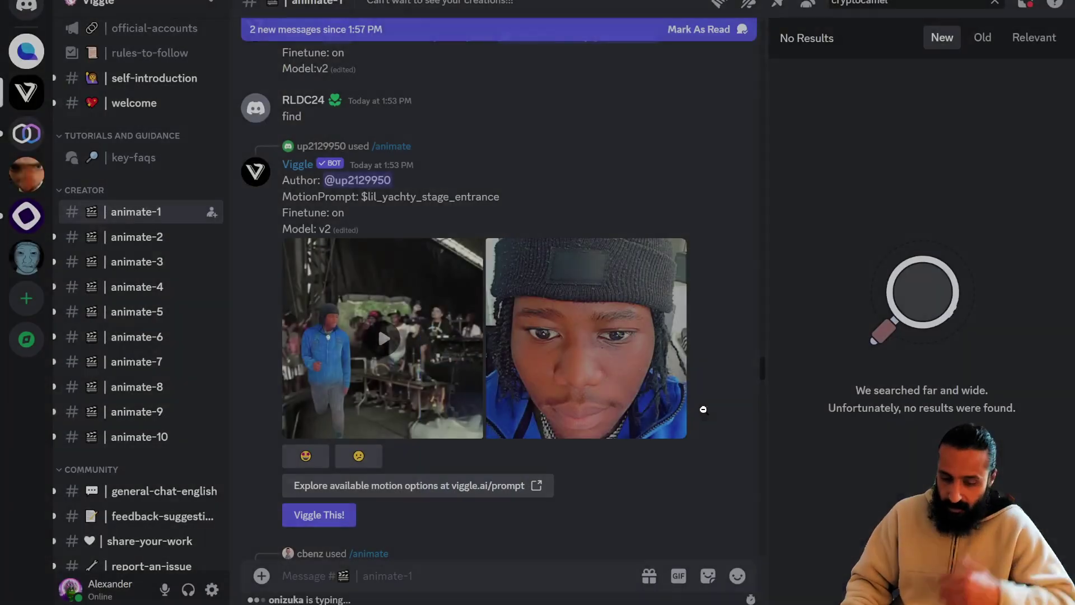
{"action": "left_click", "coordinate": [377, 341]}
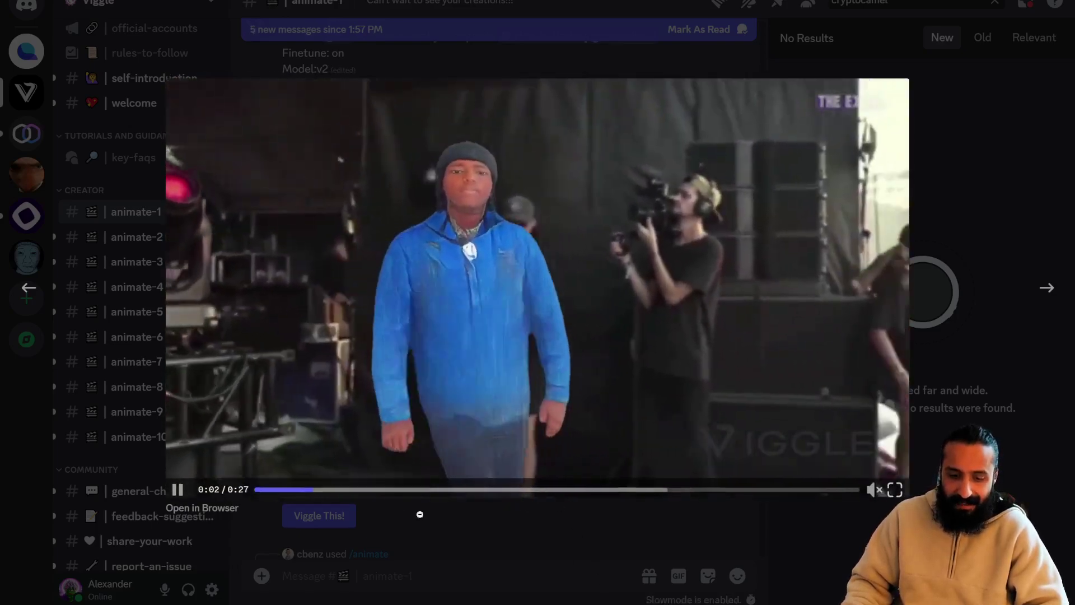
{"action": "left_click", "coordinate": [611, 540]}
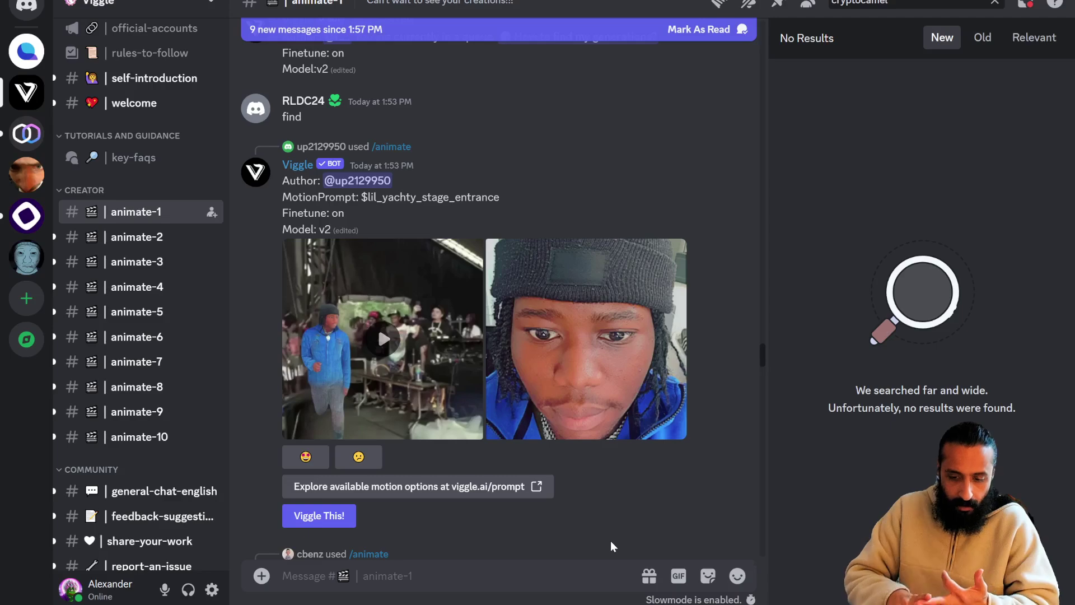
View the baseball player's source photo and its $build_up result, then keep scrolling older posts
{"action": "scroll", "coordinate": [655, 381], "scroll_direction": "up", "scroll_amount": 10}
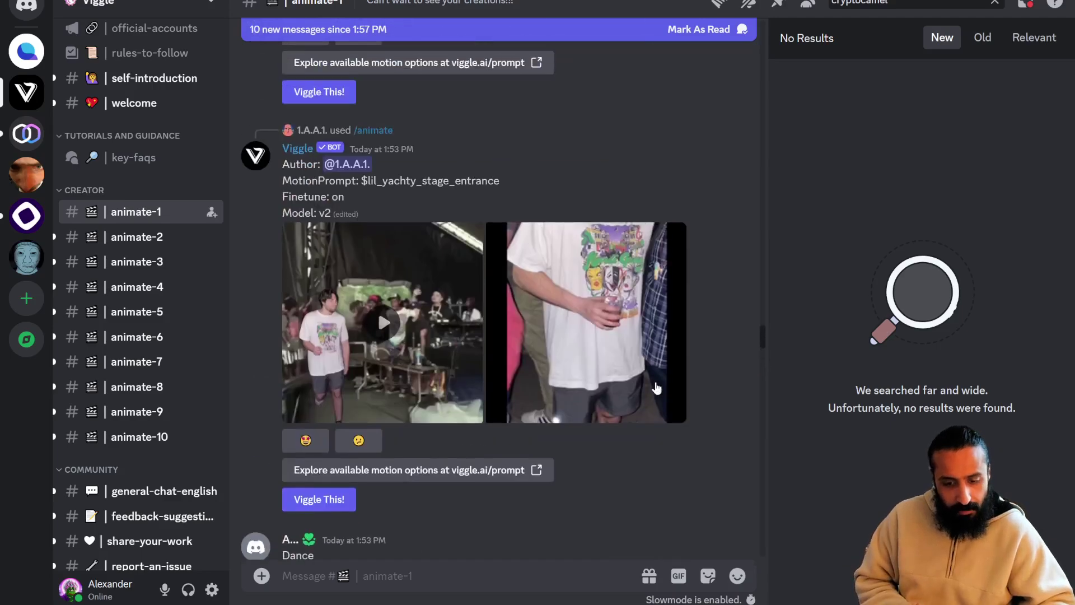
{"action": "scroll", "coordinate": [656, 384], "scroll_direction": "up", "scroll_amount": 10}
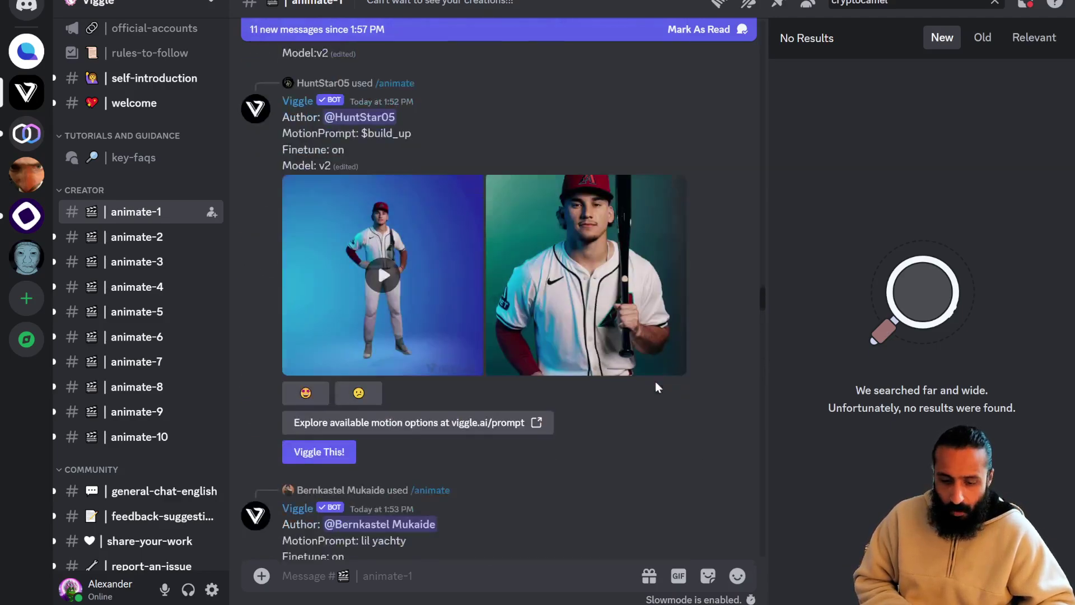
{"action": "scroll", "coordinate": [655, 382], "scroll_direction": "down", "scroll_amount": 8}
{"action": "scroll", "coordinate": [656, 381], "scroll_direction": "up", "scroll_amount": 4}
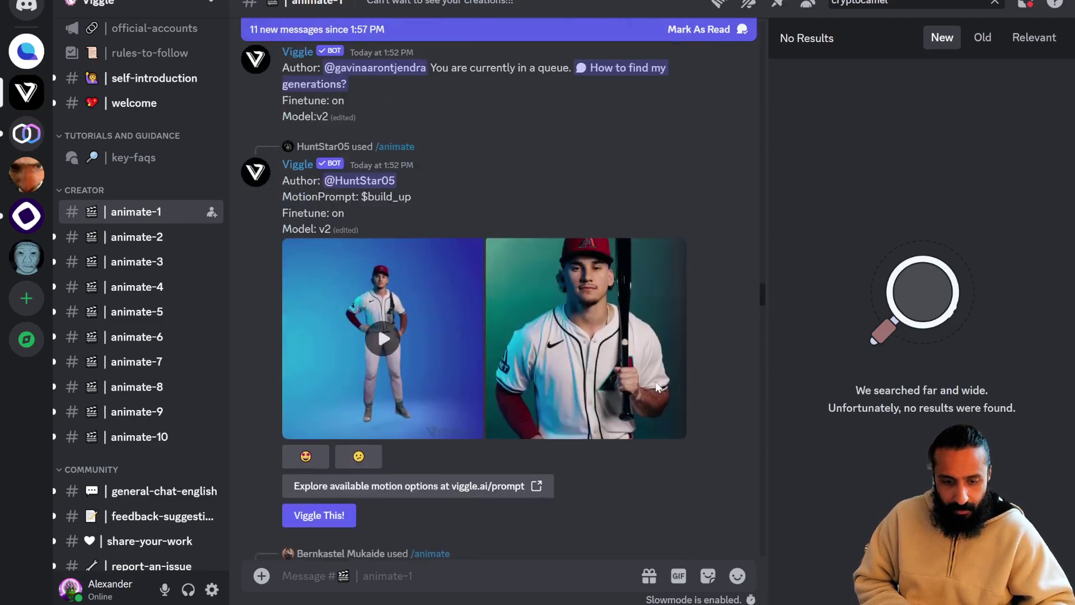
{"action": "left_click", "coordinate": [602, 281]}
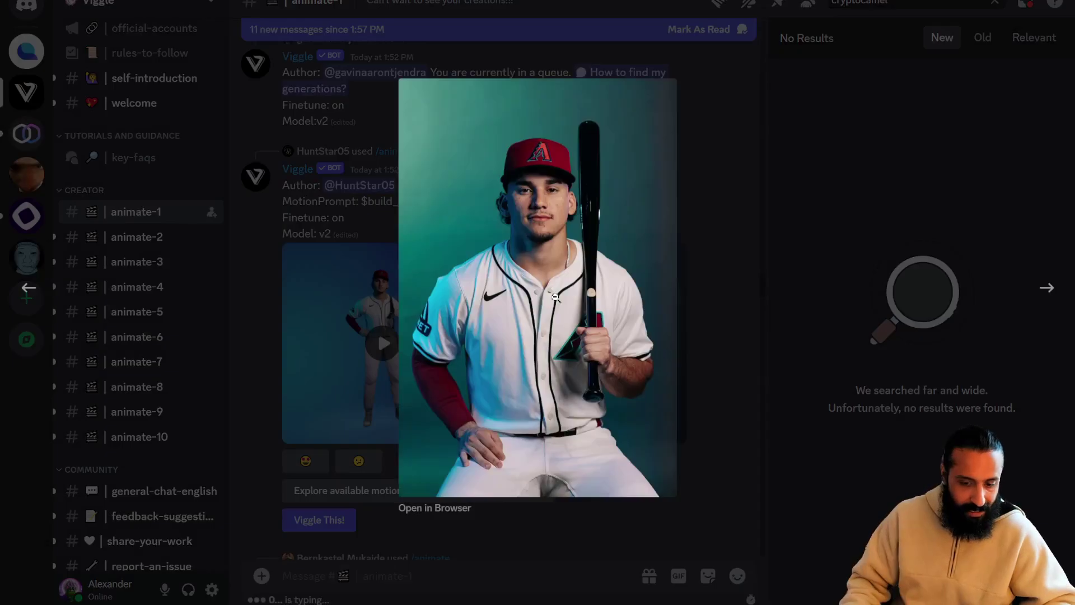
{"action": "left_click", "coordinate": [729, 297]}
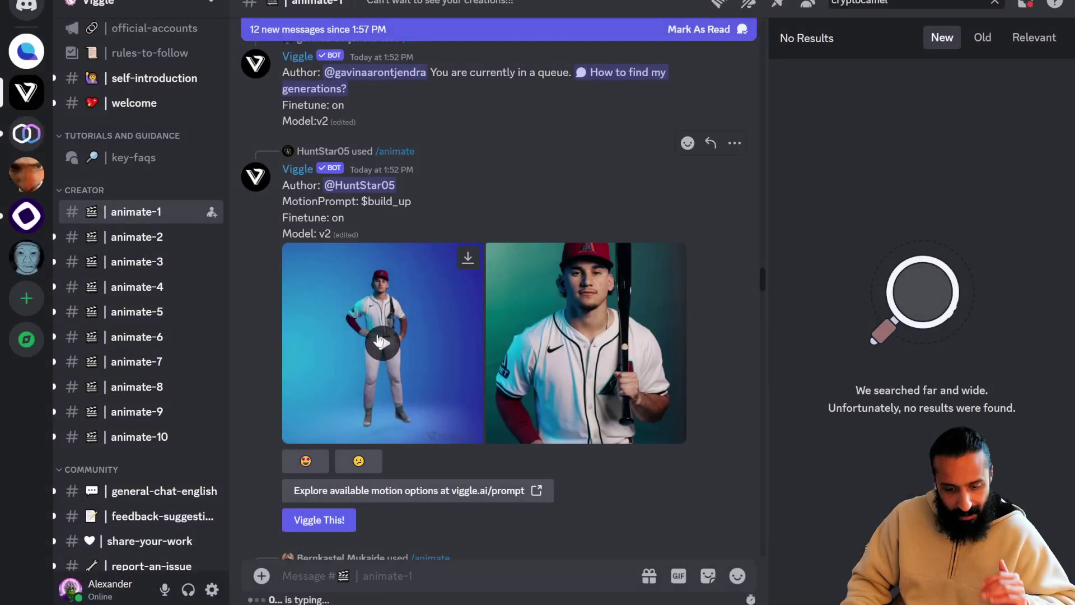
{"action": "left_click", "coordinate": [383, 343]}
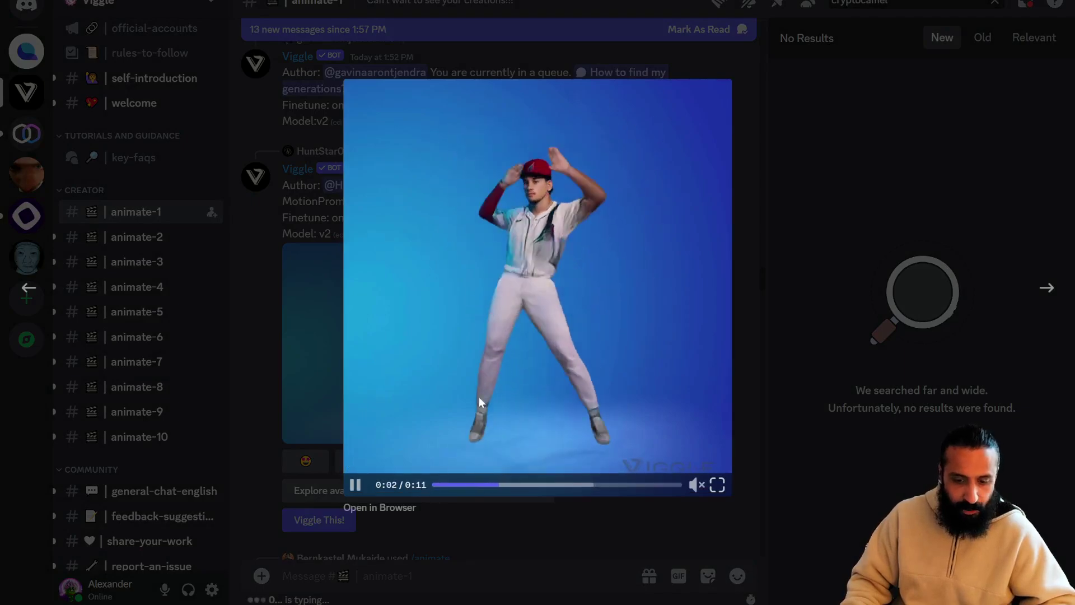
{"action": "left_click", "coordinate": [331, 336]}
{"action": "scroll", "coordinate": [529, 370], "scroll_direction": "up", "scroll_amount": 5}
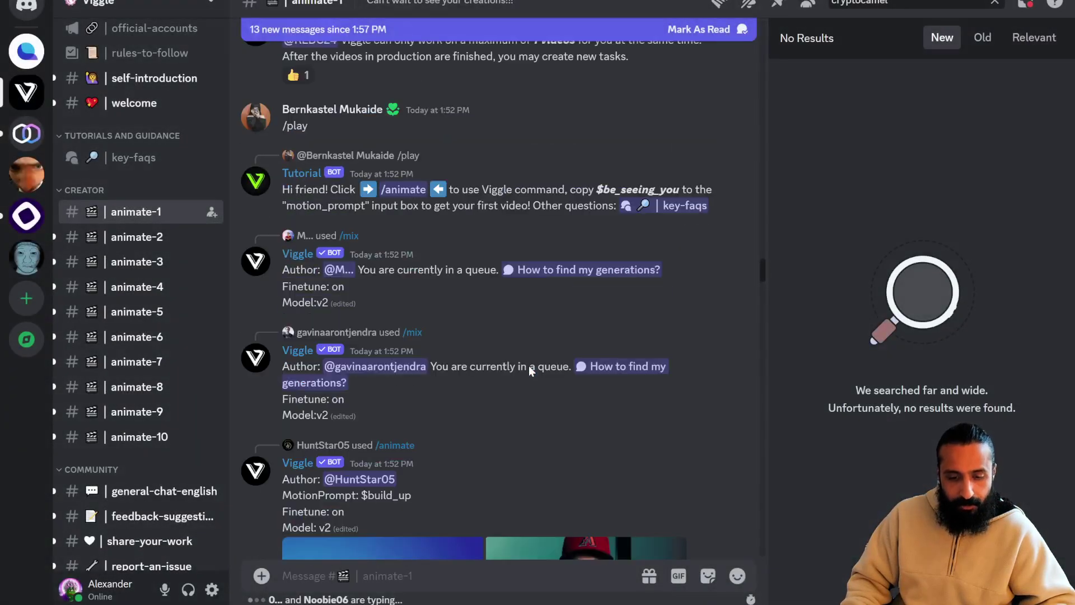
{"action": "scroll", "coordinate": [531, 371], "scroll_direction": "up", "scroll_amount": 1}
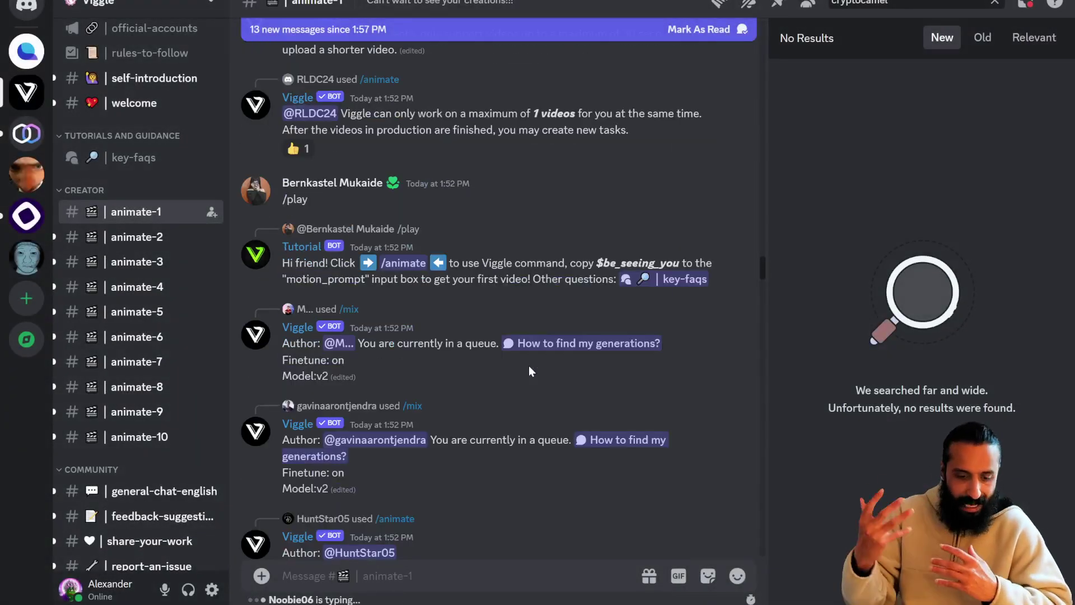